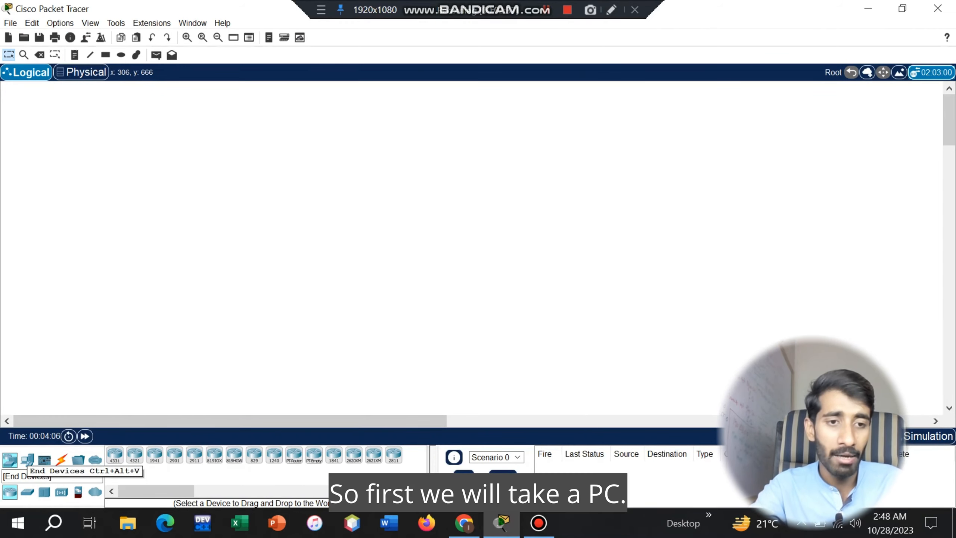
- Place four PC-PT end devices in a row along the lower workspace, grouped as two separate pairs
{"action": "left_click", "coordinate": [27, 460]}
{"action": "left_click", "coordinate": [114, 454]}
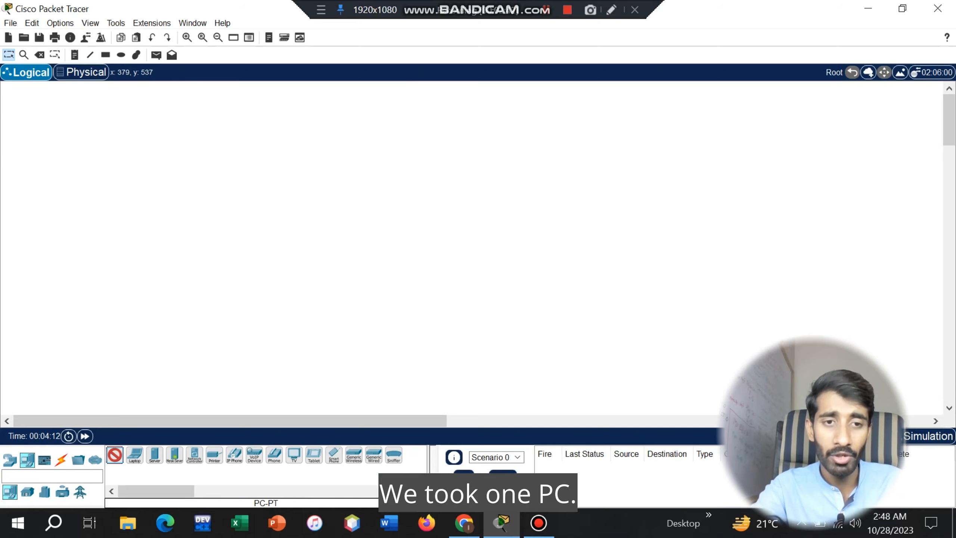
{"action": "left_click", "coordinate": [188, 350]}
{"action": "left_click", "coordinate": [274, 346]}
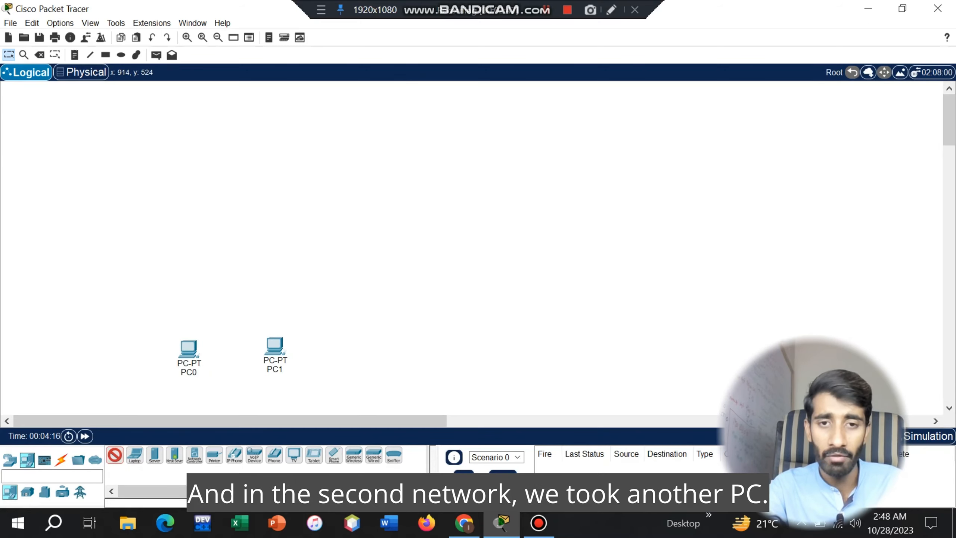
{"action": "left_click", "coordinate": [455, 343]}
{"action": "left_click", "coordinate": [548, 339]}
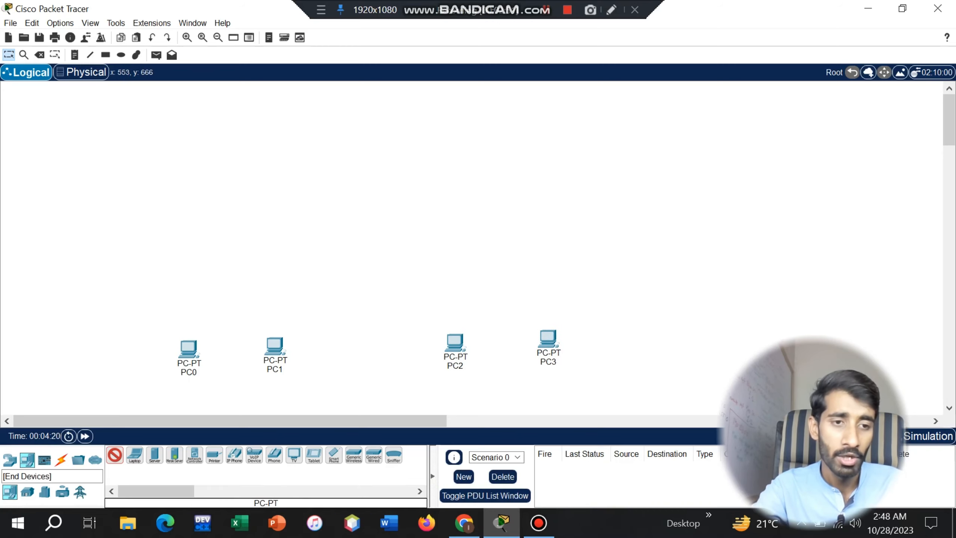
- Add two 2960 switches, one above each pair of PCs
{"action": "left_click", "coordinate": [10, 460]}
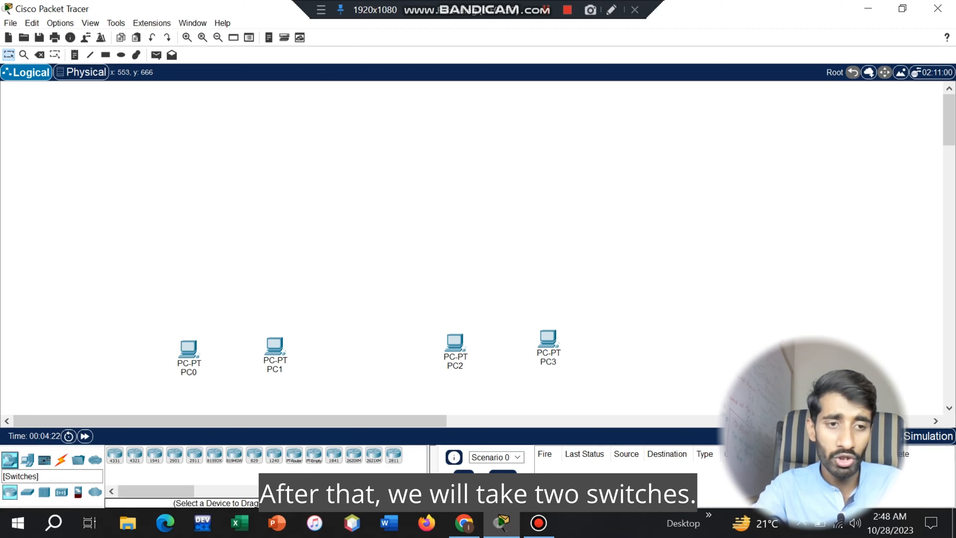
{"action": "left_click", "coordinate": [27, 492]}
{"action": "left_click", "coordinate": [114, 455]}
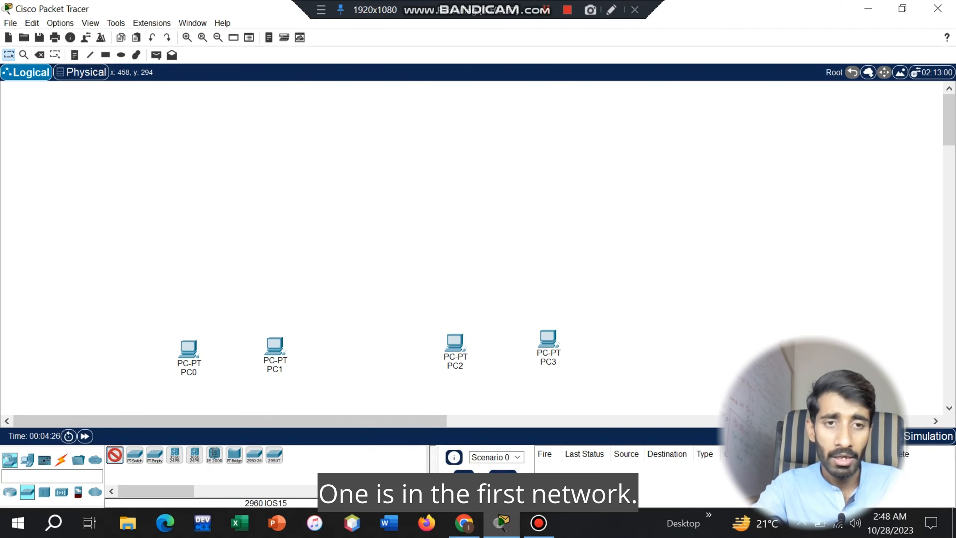
{"action": "left_click", "coordinate": [230, 243]}
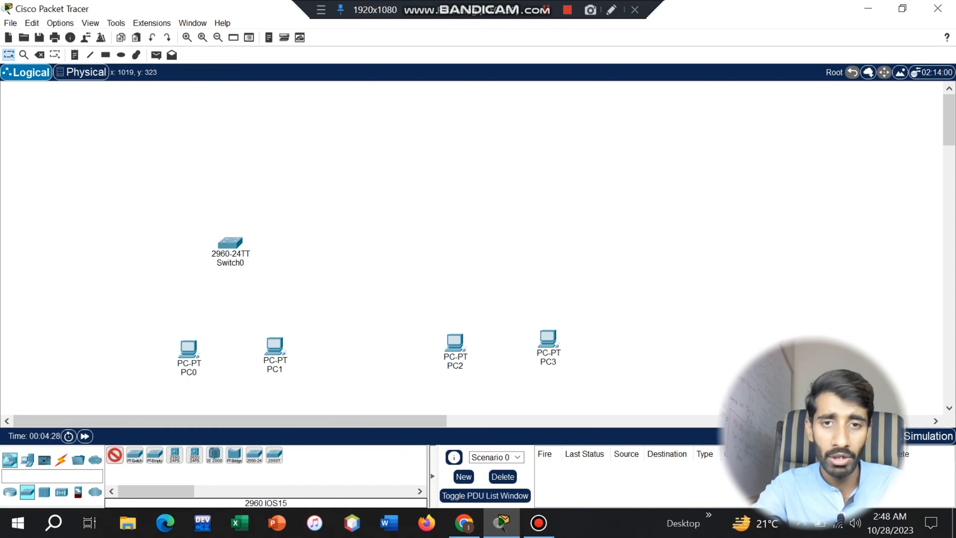
{"action": "left_click", "coordinate": [499, 241]}
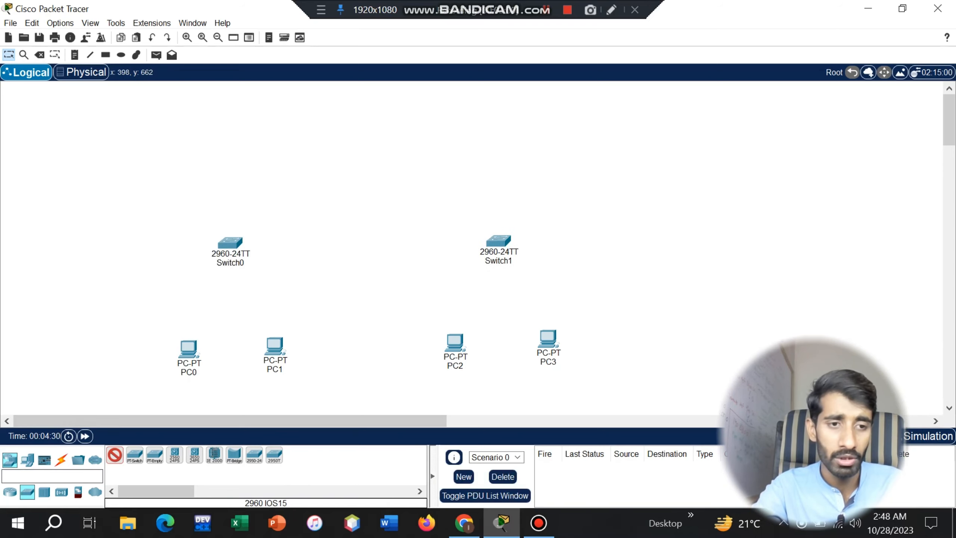
- Add two 2911 routers, one above each switch
{"action": "left_click", "coordinate": [9, 492]}
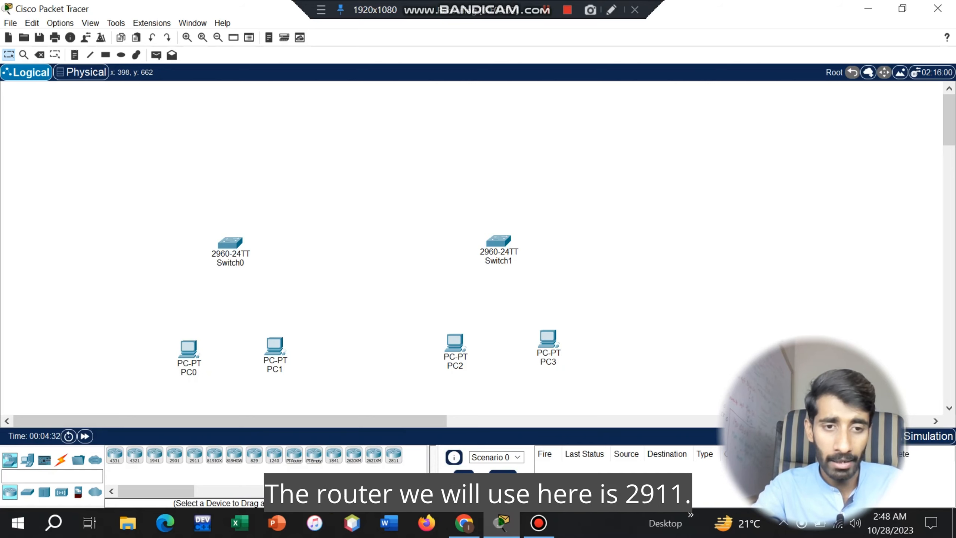
{"action": "left_click_drag", "start_coordinate": [194, 454], "coordinate": [194, 454]}
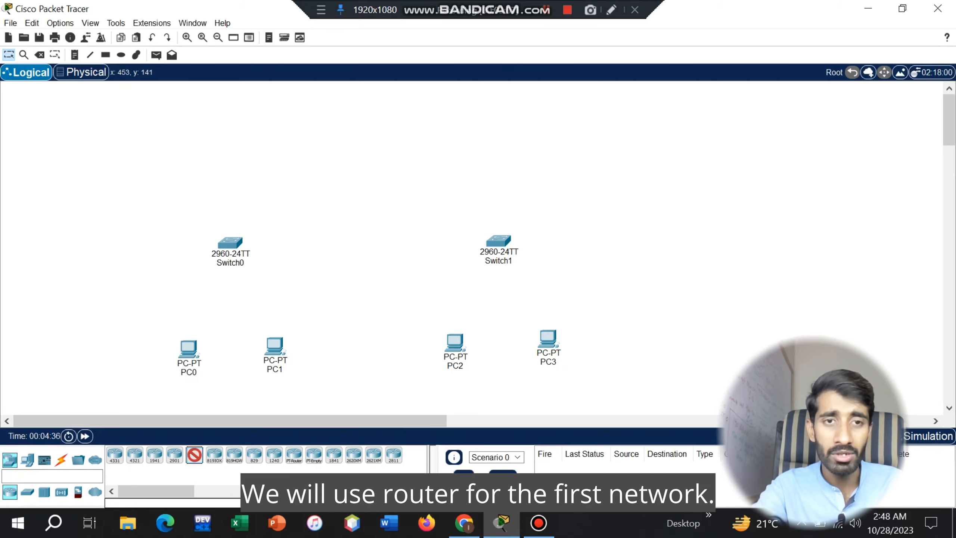
{"action": "left_click", "coordinate": [227, 150]}
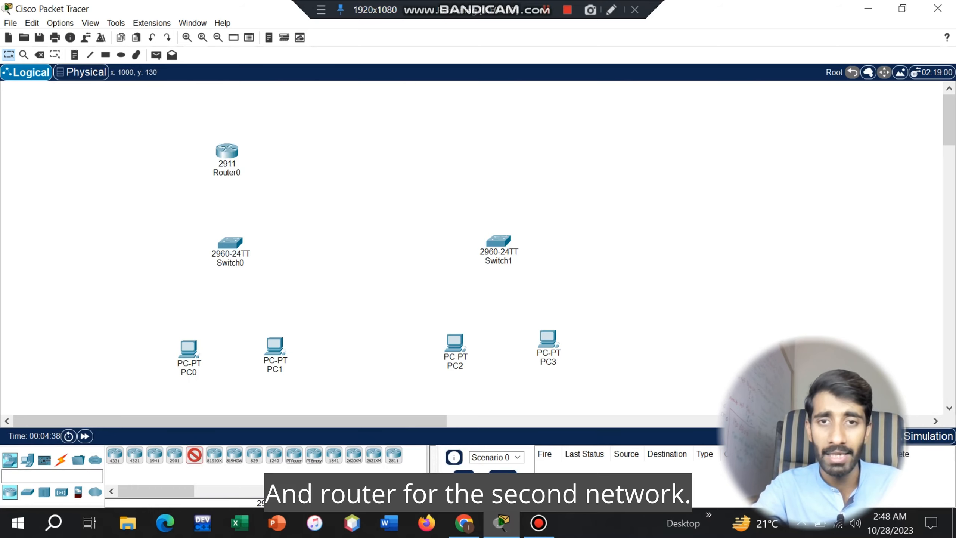
{"action": "left_click", "coordinate": [497, 147]}
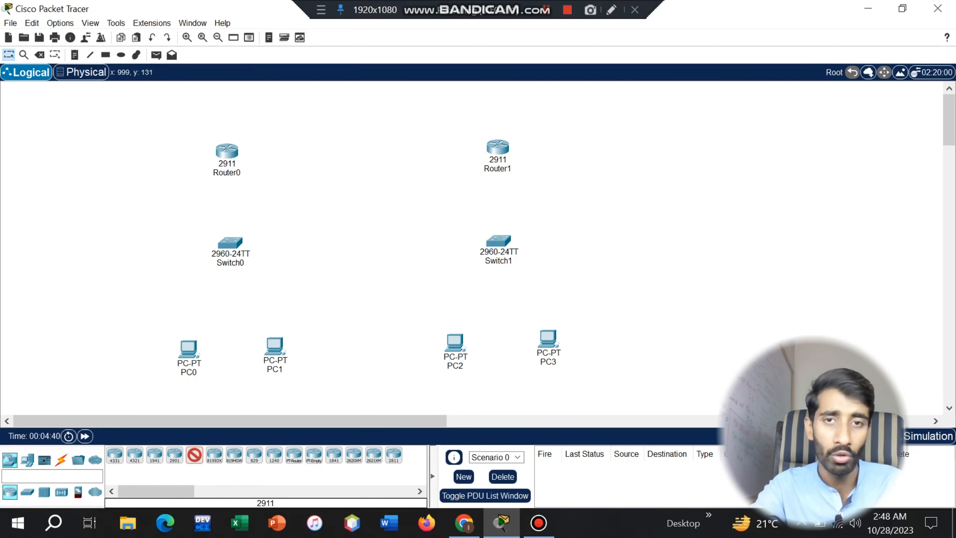
- Connect PC0, PC1 and Router0 to Switch0 using the automatically chosen connection type
{"action": "left_click", "coordinate": [61, 460]}
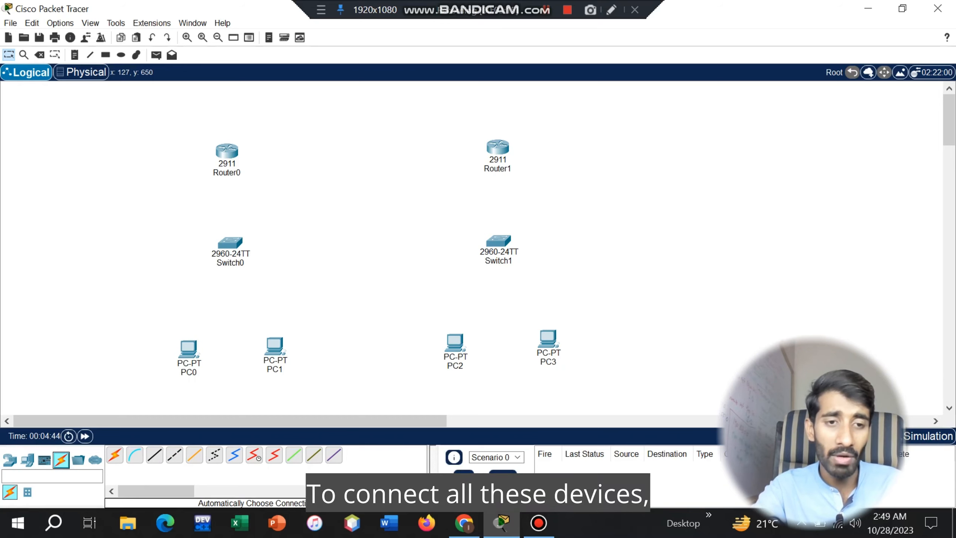
{"action": "left_click", "coordinate": [114, 455]}
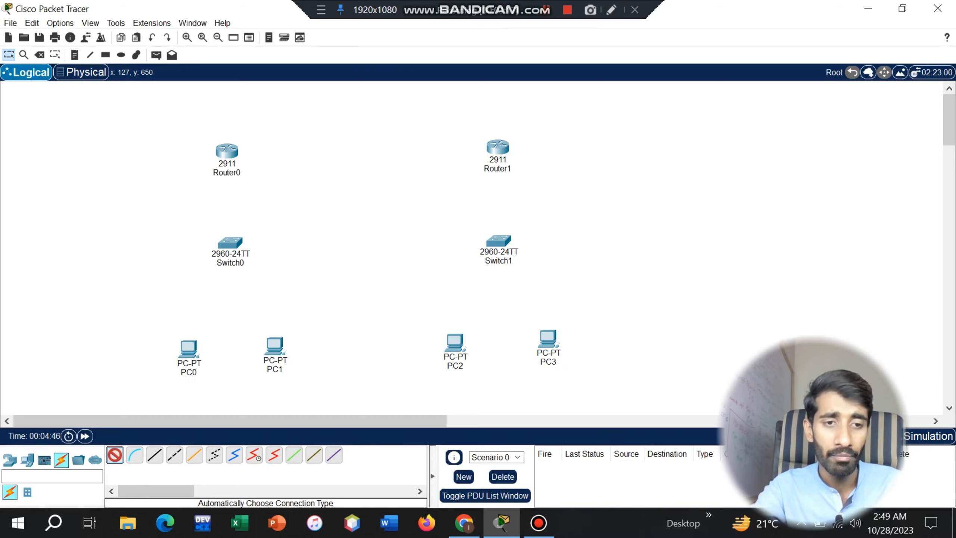
{"action": "left_click", "coordinate": [188, 348]}
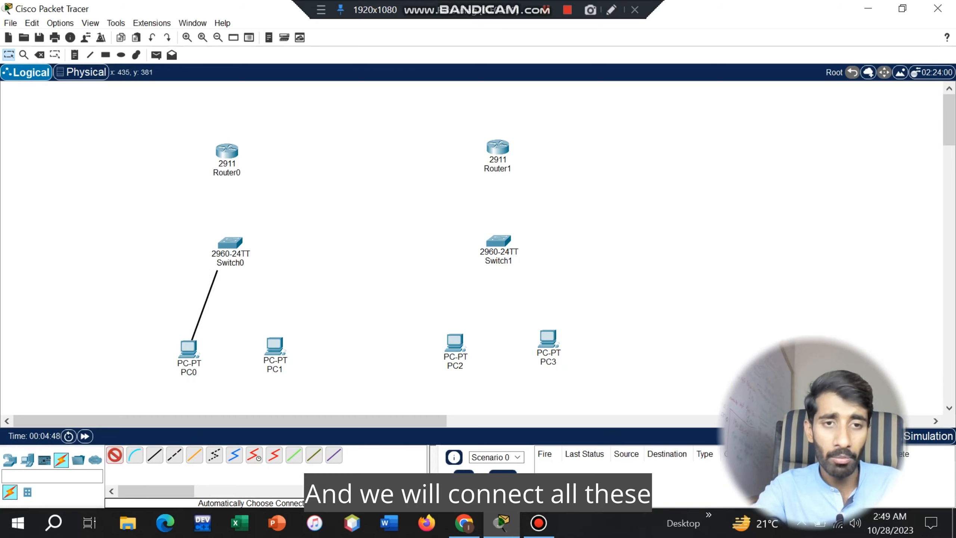
{"action": "left_click", "coordinate": [231, 248]}
{"action": "left_click", "coordinate": [230, 243]}
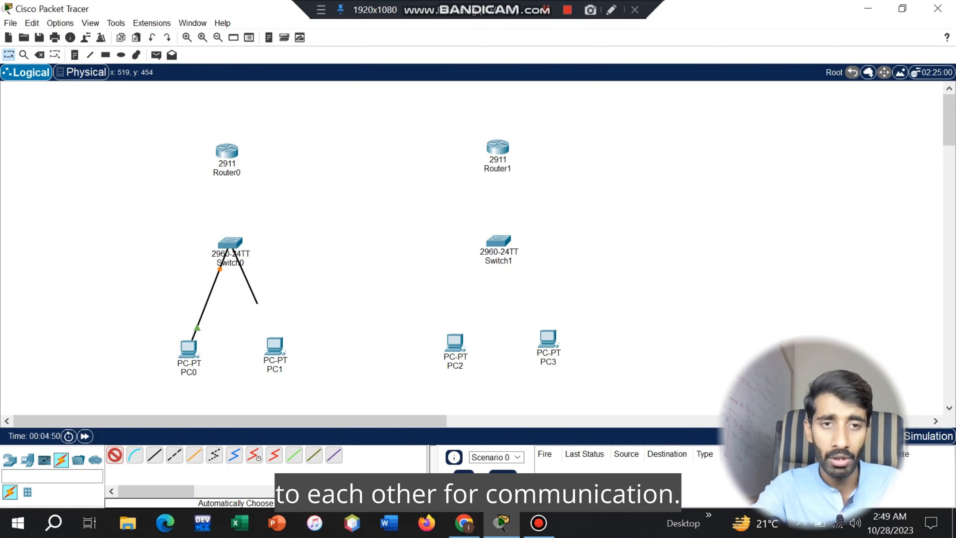
{"action": "left_click", "coordinate": [275, 344]}
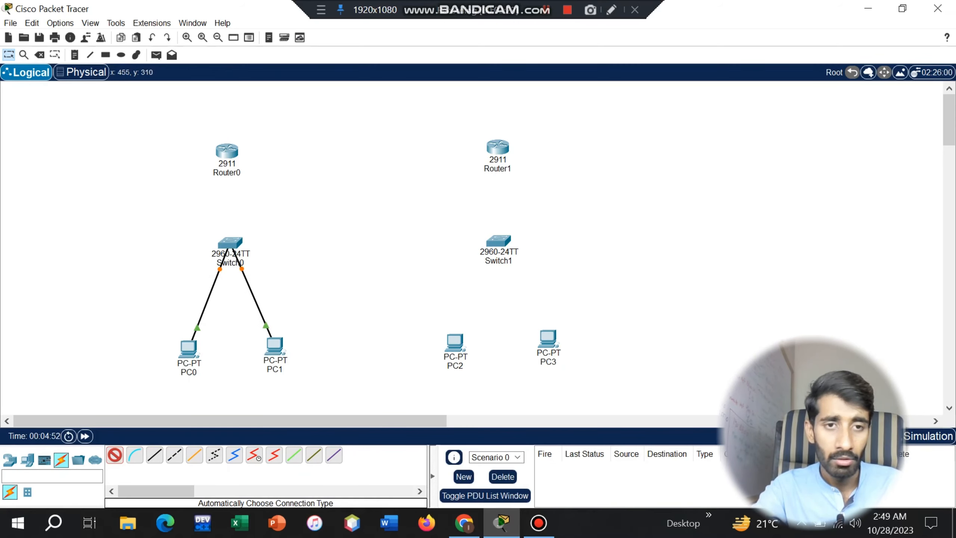
{"action": "left_click", "coordinate": [228, 150]}
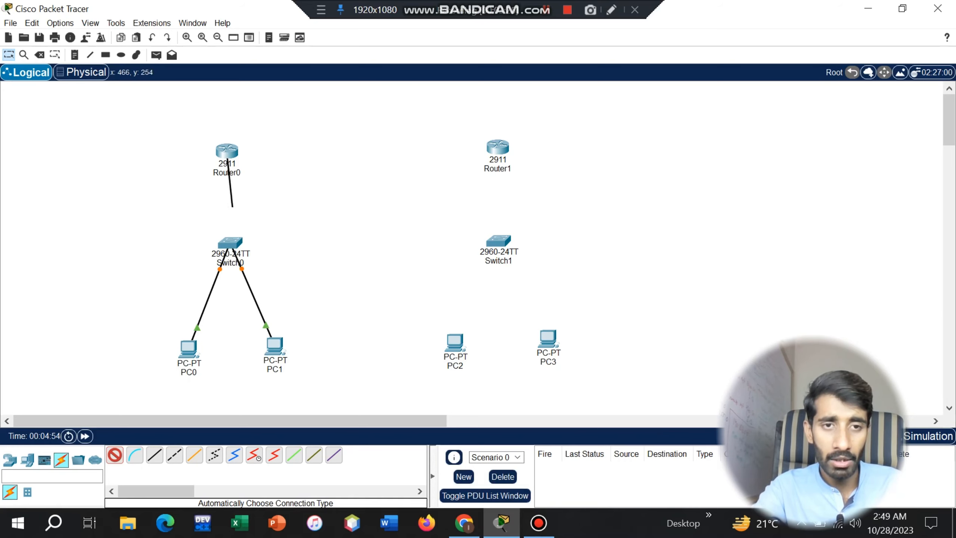
{"action": "left_click", "coordinate": [230, 241]}
- Connect Router1, PC2 and PC3 to Switch1 with automatically chosen cables
{"action": "left_click", "coordinate": [498, 147]}
{"action": "left_click", "coordinate": [499, 240]}
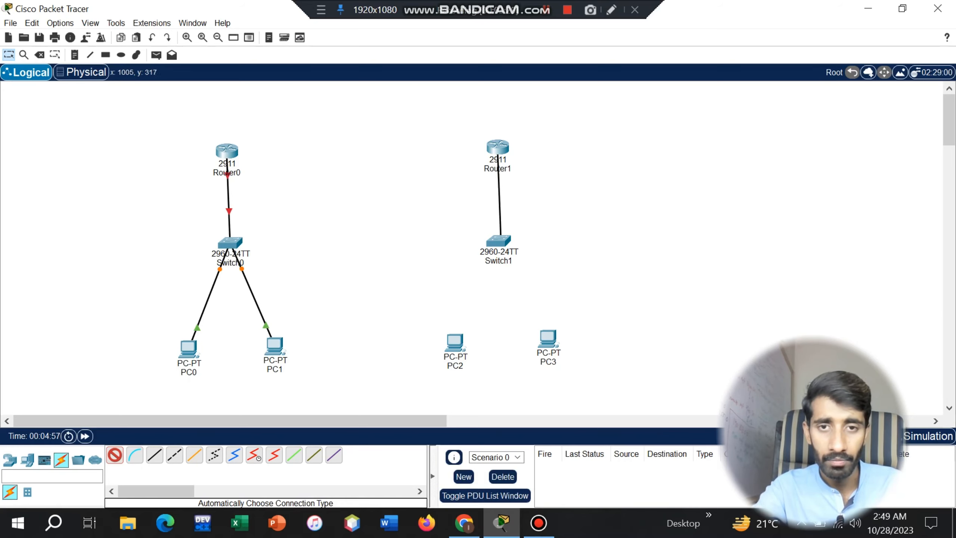
{"action": "left_click", "coordinate": [455, 342]}
{"action": "left_click", "coordinate": [499, 240]}
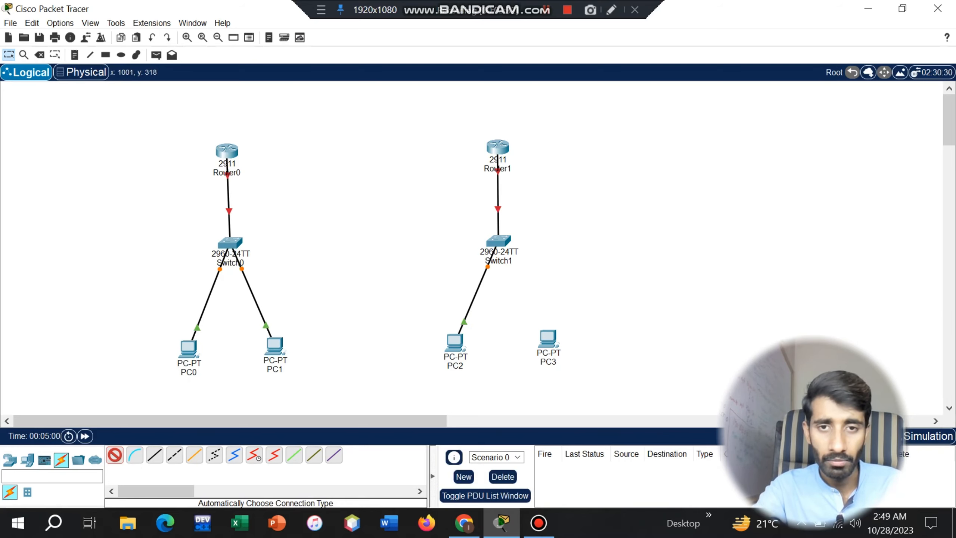
{"action": "left_click", "coordinate": [498, 241]}
{"action": "left_click", "coordinate": [548, 339]}
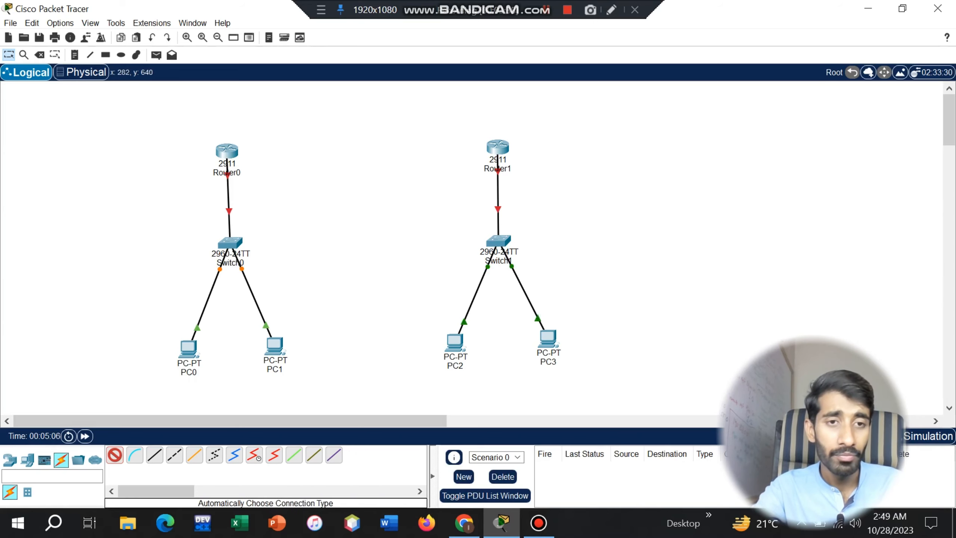
- Link Router0 to Router1 with an automatically chosen cable, then leave the cabling tool
{"action": "left_click", "coordinate": [227, 151]}
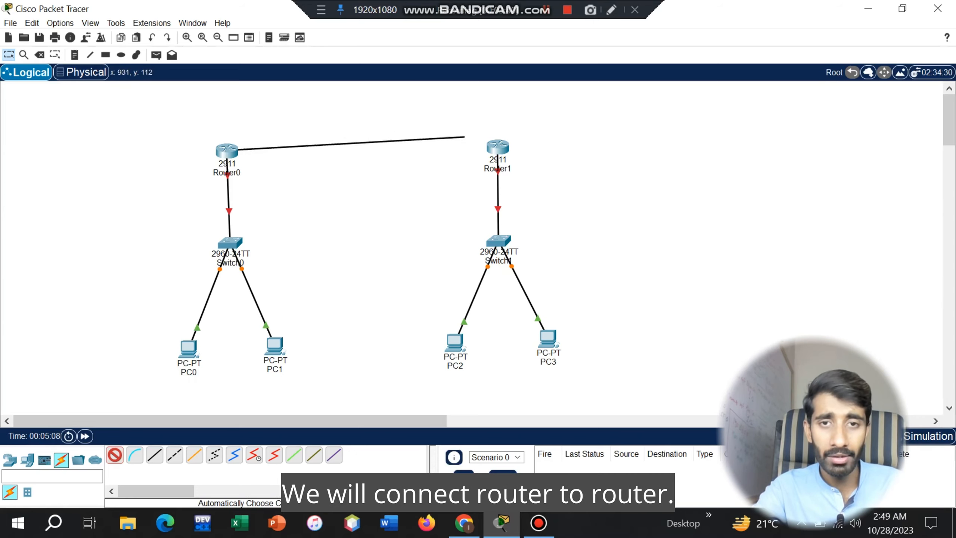
{"action": "left_click", "coordinate": [498, 147]}
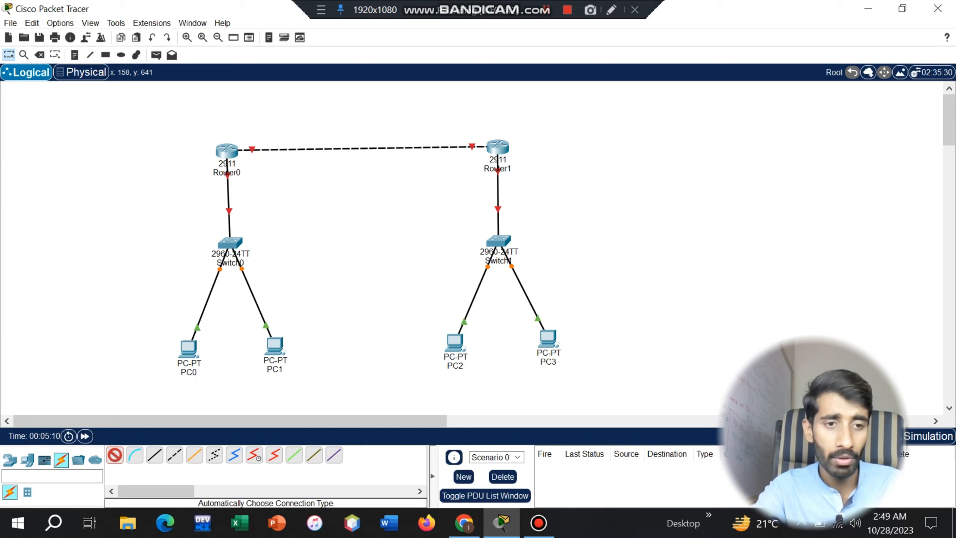
{"action": "left_click", "coordinate": [10, 459]}
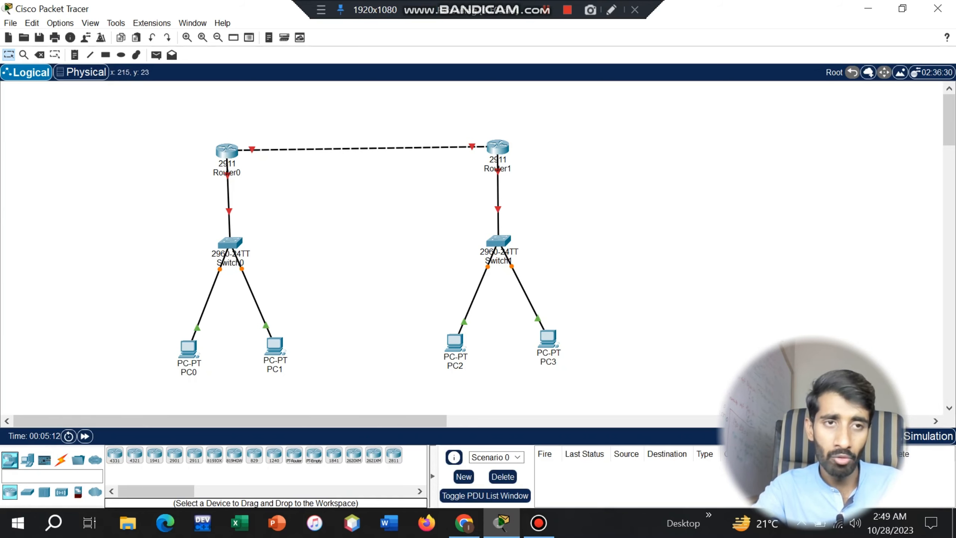
- Place network address notes reading 192.168.10.0 above Router0 and 192.168.11.0 above Router1
{"action": "left_click", "coordinate": [74, 55]}
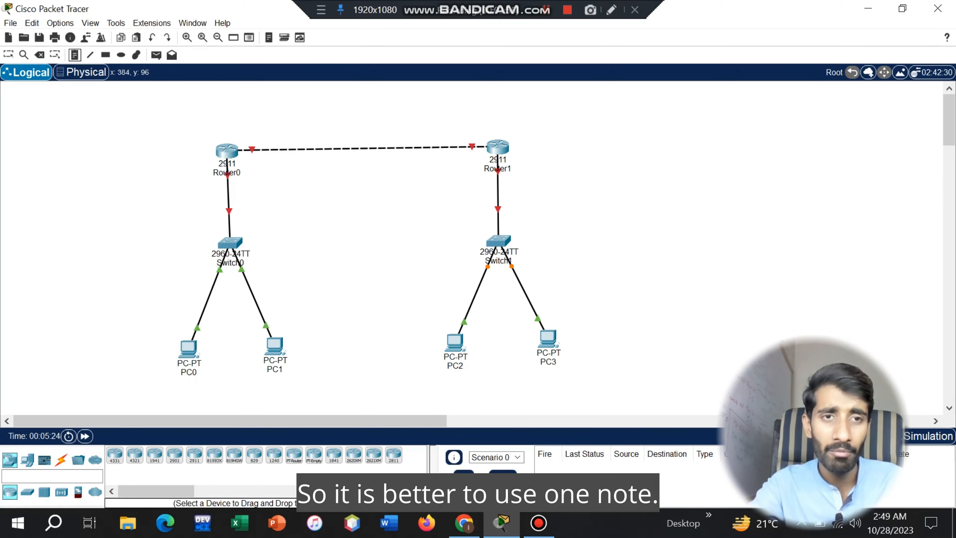
{"action": "left_click", "coordinate": [179, 99]}
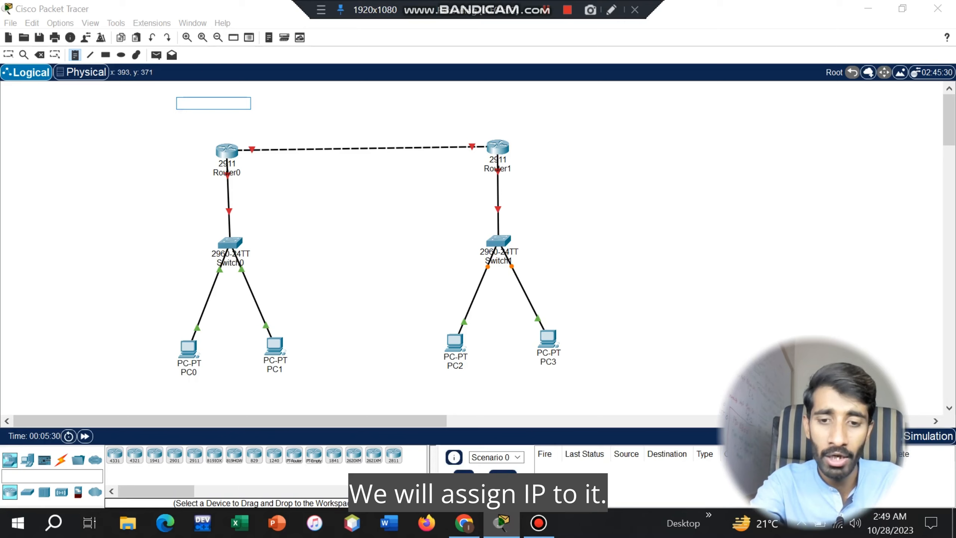
{"action": "type", "text": "192"}
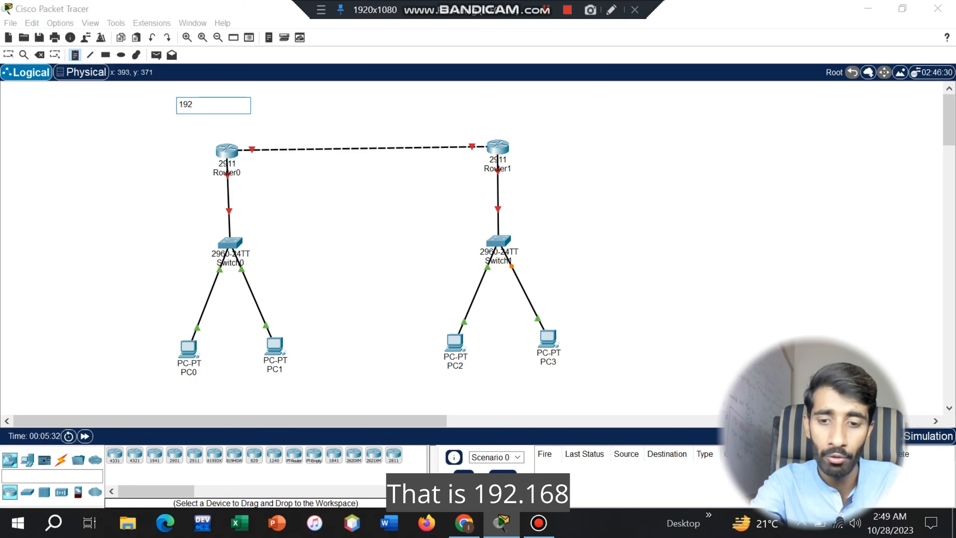
{"action": "type", "text": ".168."}
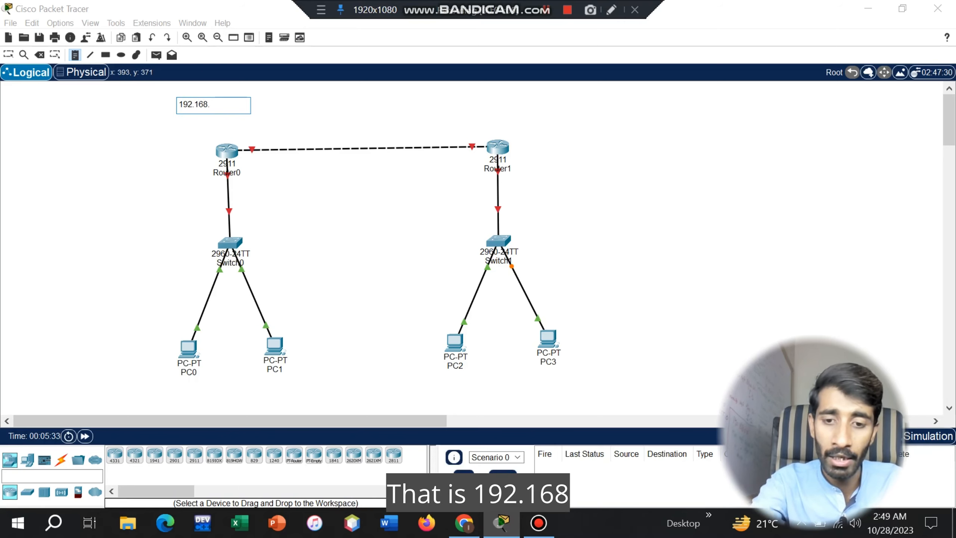
{"action": "type", "text": "10.0"}
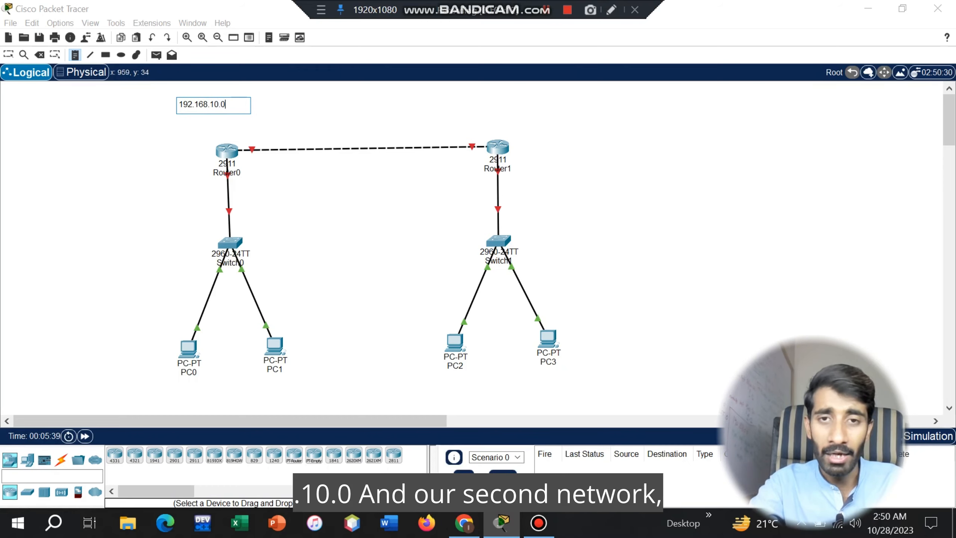
{"action": "left_click", "coordinate": [478, 99]}
{"action": "type", "text": "192.168.11.0"}
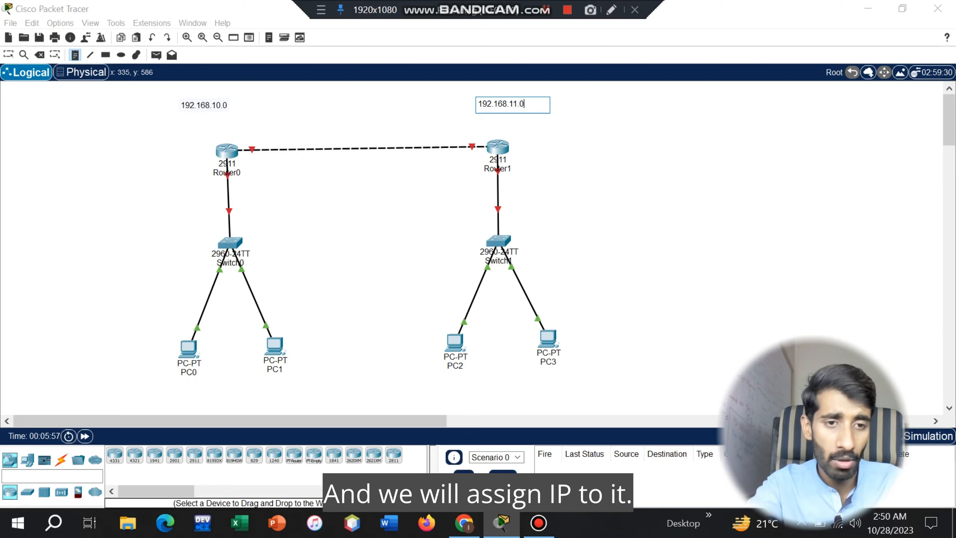
- Add IP address notes reading 192.168.10.2 below PC0 and 192.168.10.3 below PC1
{"action": "left_click", "coordinate": [165, 383]}
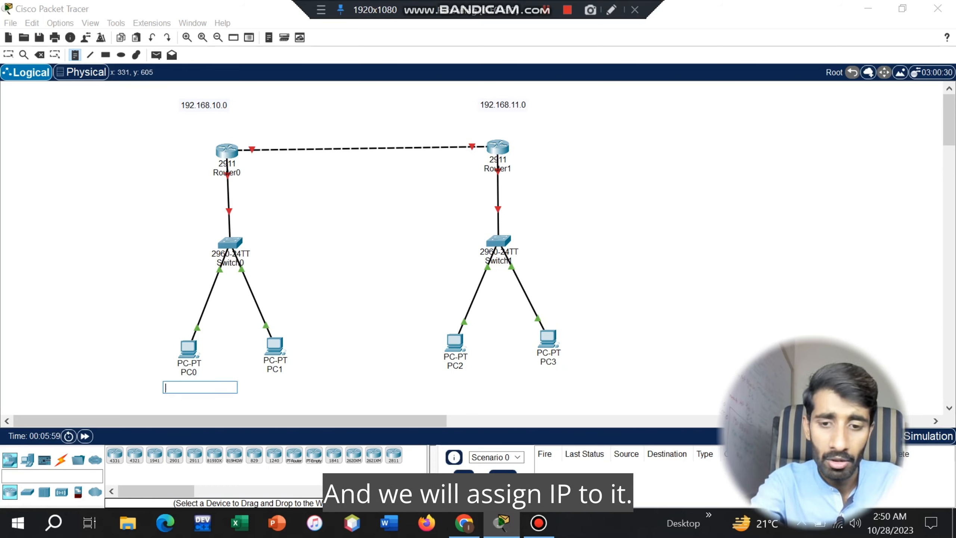
{"action": "type", "text": "192."}
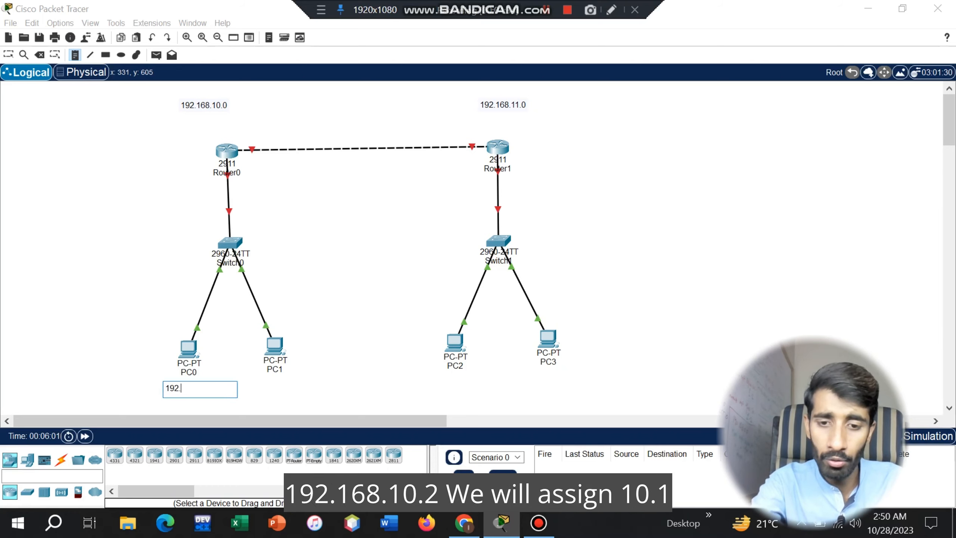
{"action": "type", "text": "168.10.2"}
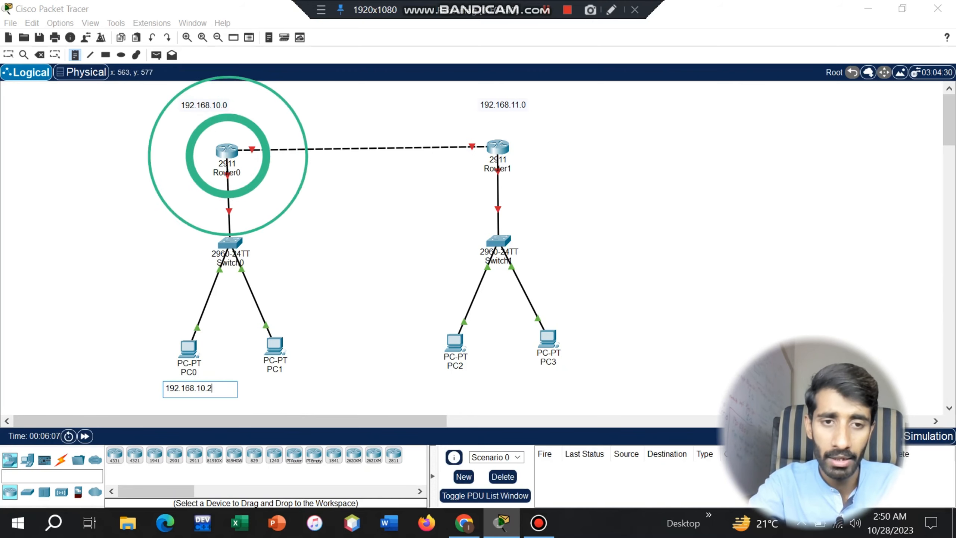
{"action": "left_click", "coordinate": [249, 390]}
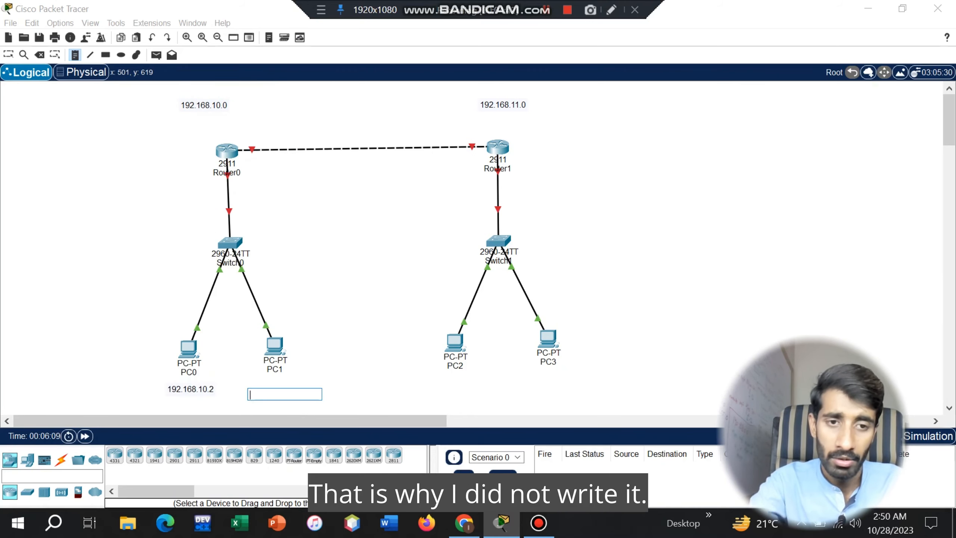
{"action": "type", "text": "192.168.10.3"}
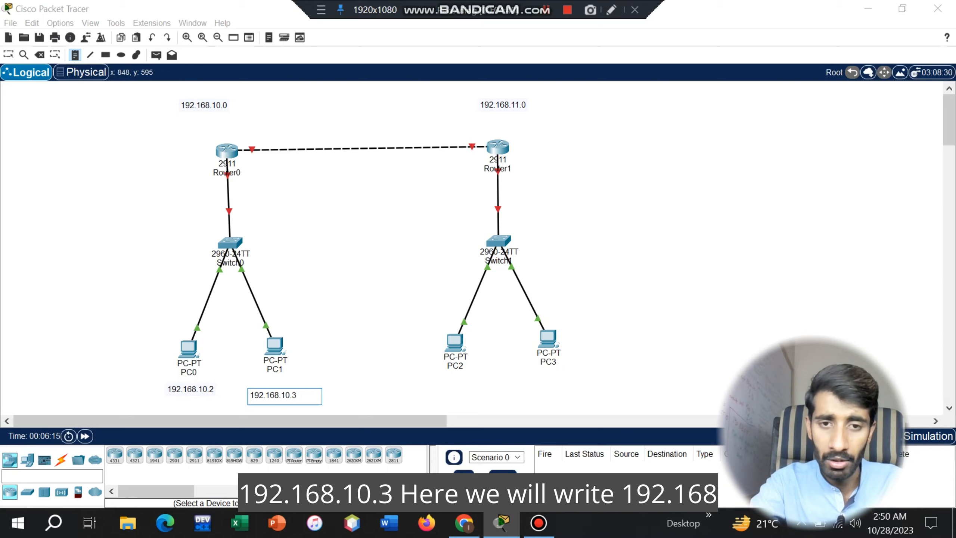
- Add IP address notes reading 192.168.11.2 below PC2 and 192.168.11.3 below PC3
{"action": "left_click", "coordinate": [423, 378]}
{"action": "type", "text": "192.1"}
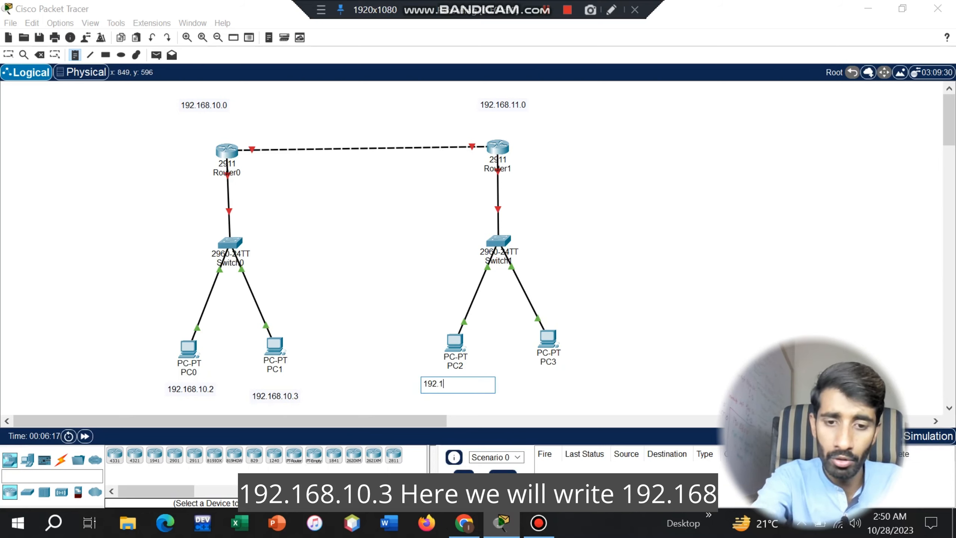
{"action": "type", "text": "68.11."}
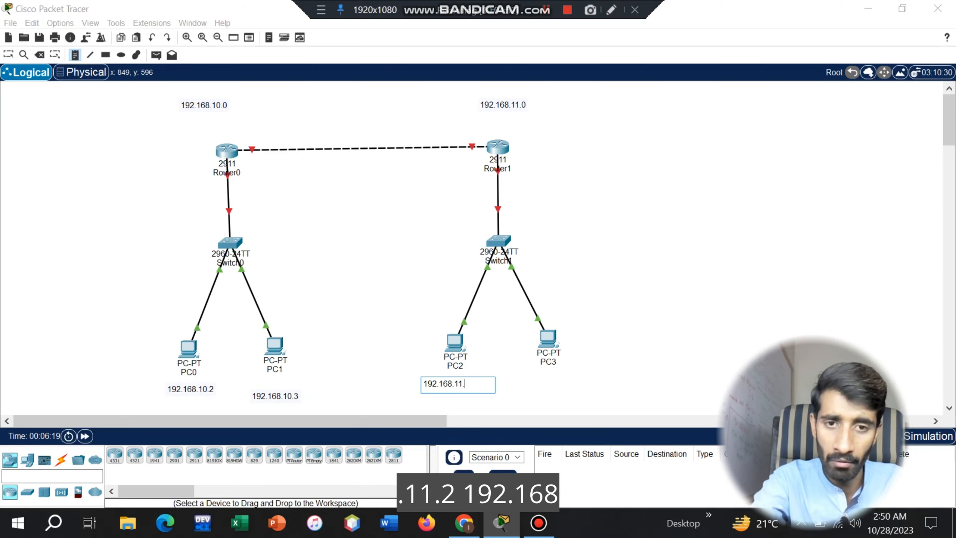
{"action": "type", "text": "2"}
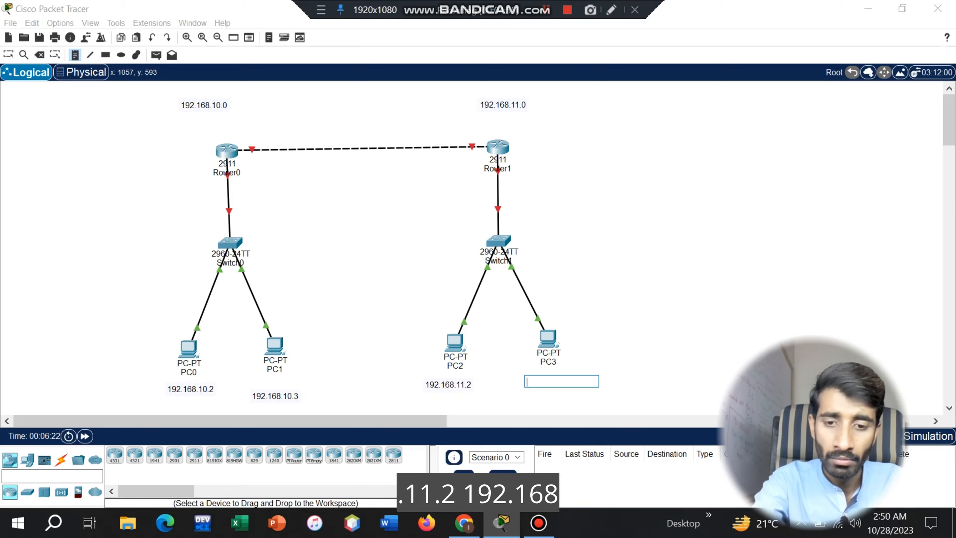
{"action": "left_click", "coordinate": [527, 377]}
{"action": "type", "text": "192.168"}
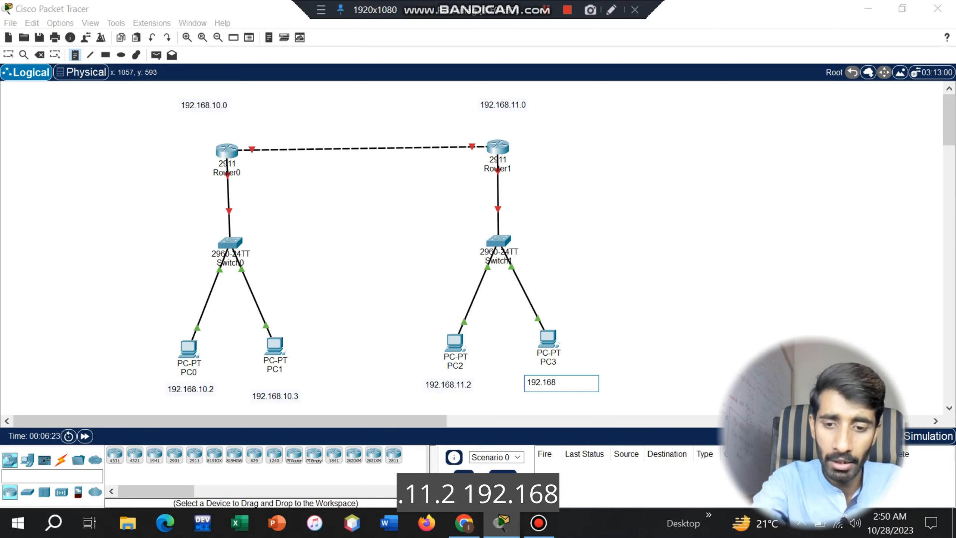
{"action": "type", "text": ".11.3"}
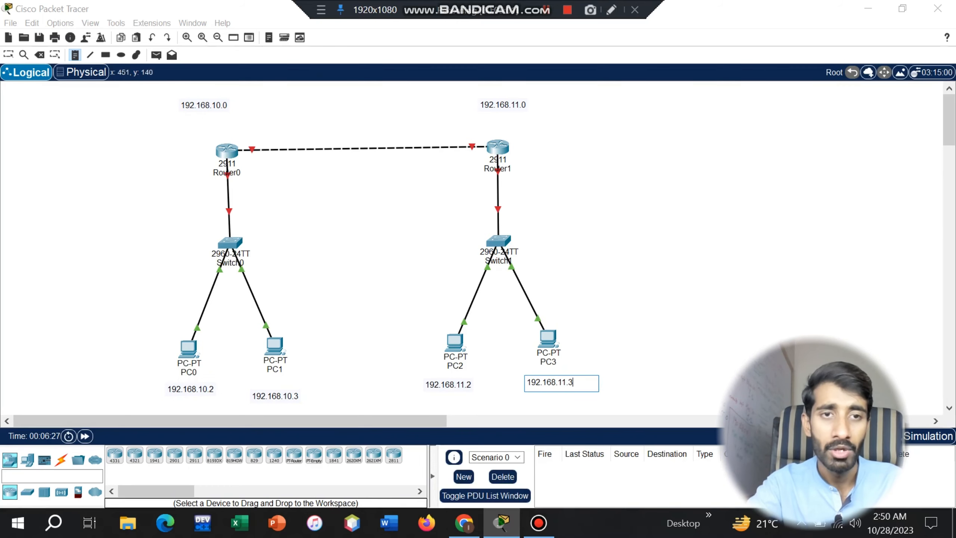
- Add gateway address notes reading 192.168.10.1 beside Router0 and 192.168.11.1 beside Router1
{"action": "left_click", "coordinate": [228, 154]}
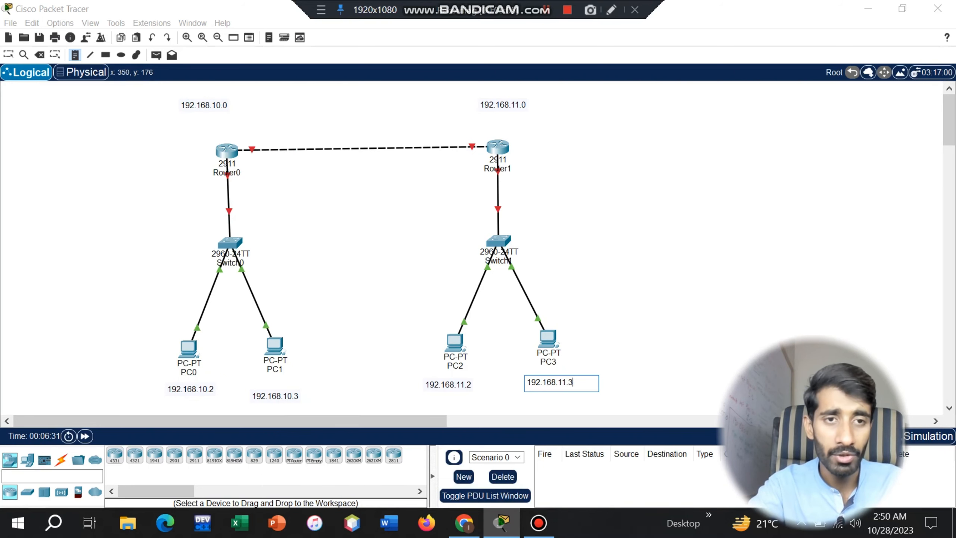
{"action": "left_click", "coordinate": [174, 170]}
{"action": "type", "text": "192"}
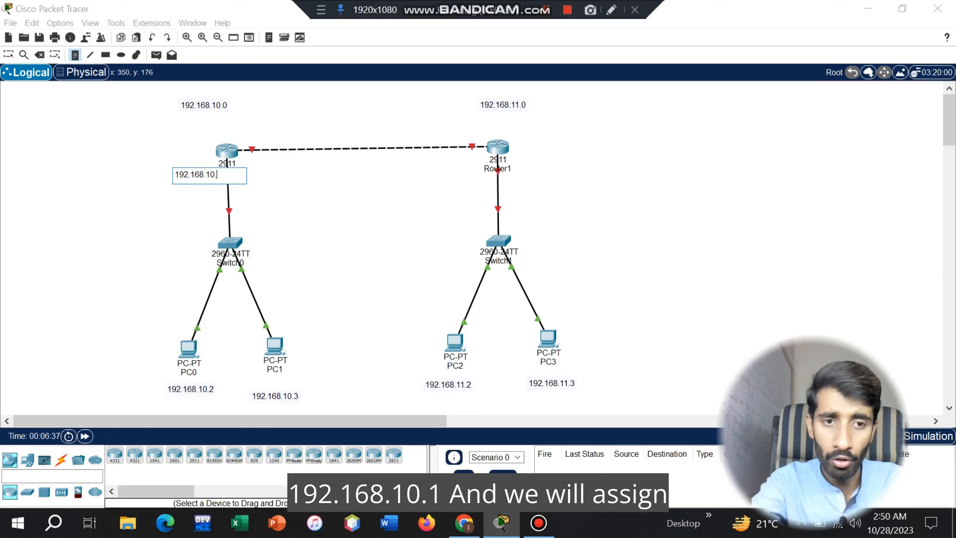
{"action": "type", "text": ".168.10."}
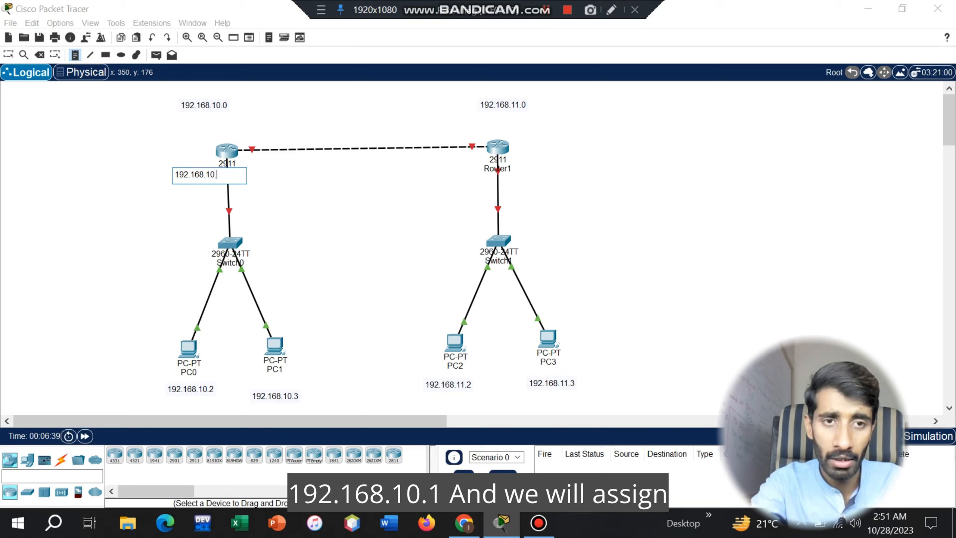
{"action": "type", "text": "1"}
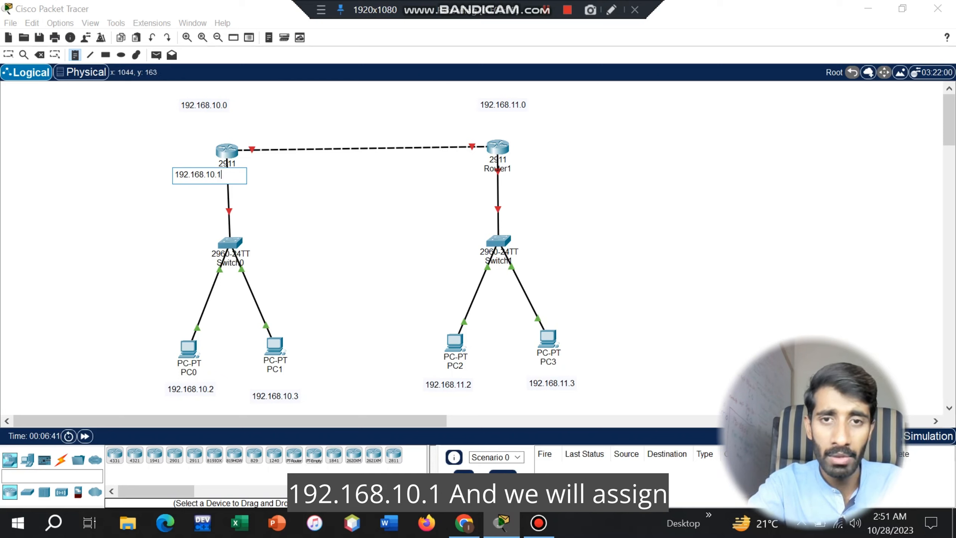
{"action": "left_click", "coordinate": [520, 162]}
{"action": "type", "text": "192.168.11.1"}
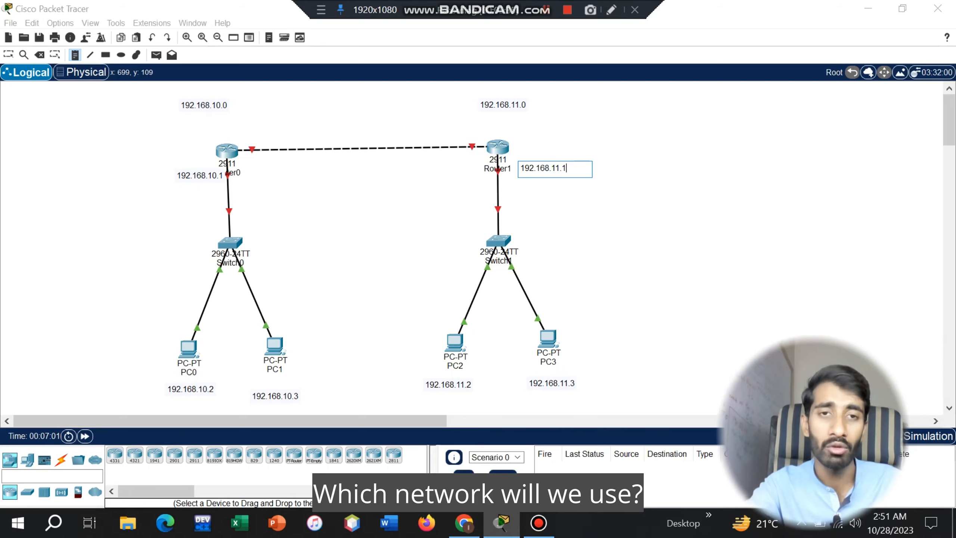
- Label the ends of the router-to-router link with notes reading 192.168.12.1 at Router0 and 192.168.12.2 at Router1
{"action": "left_click", "coordinate": [239, 134]}
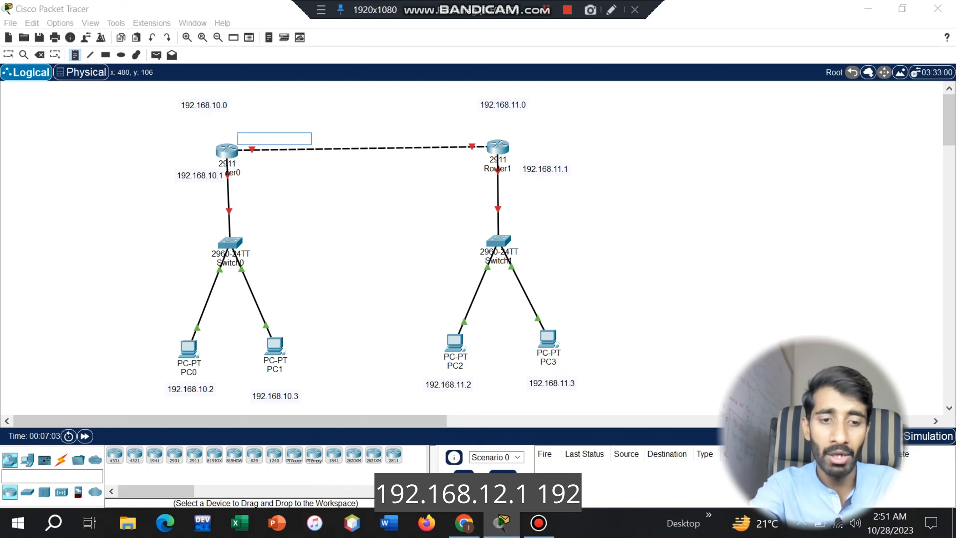
{"action": "type", "text": "192.168."}
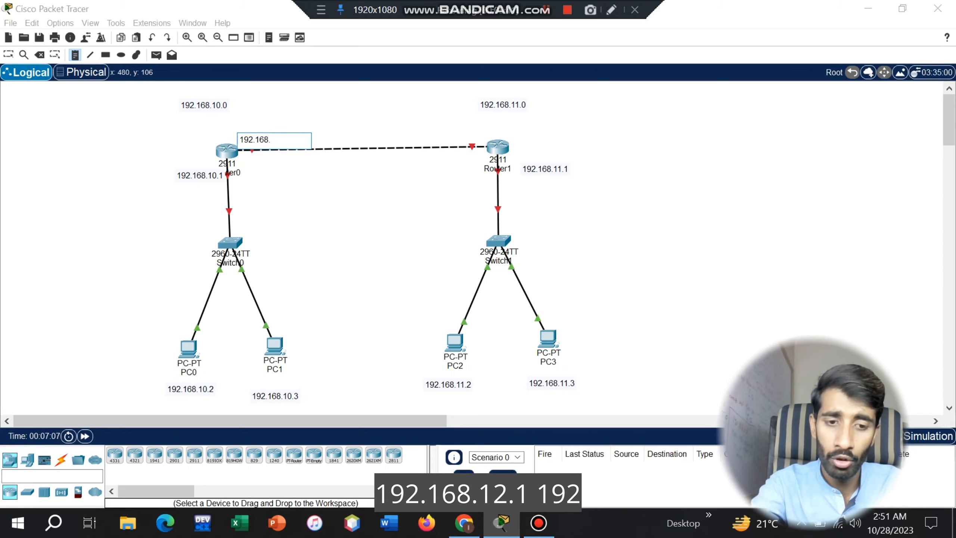
{"action": "type", "text": "12.1"}
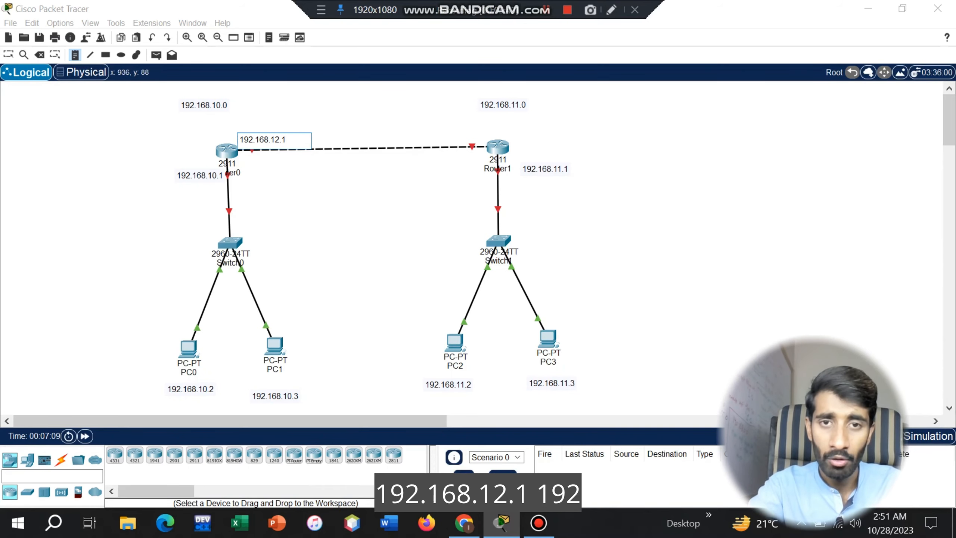
{"action": "left_click", "coordinate": [445, 137]}
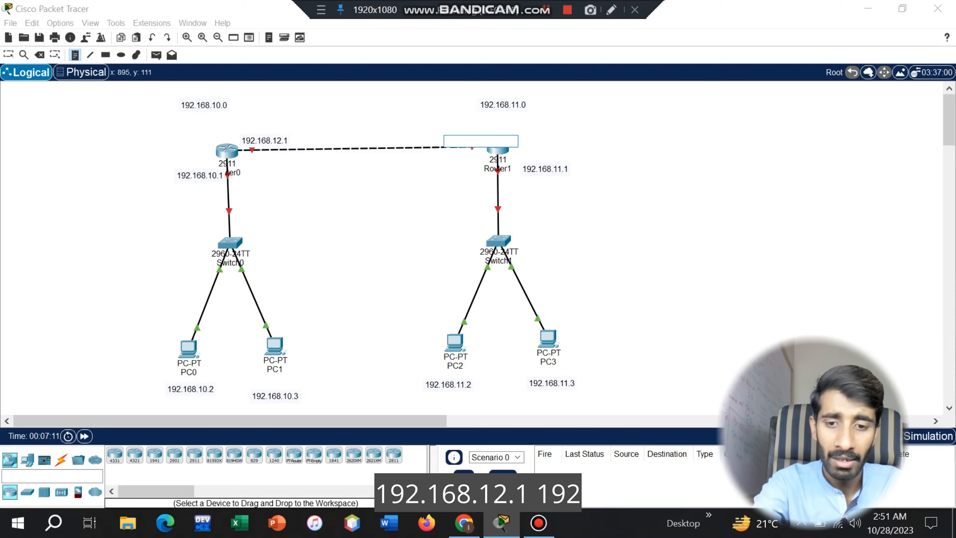
{"action": "type", "text": "192.168"}
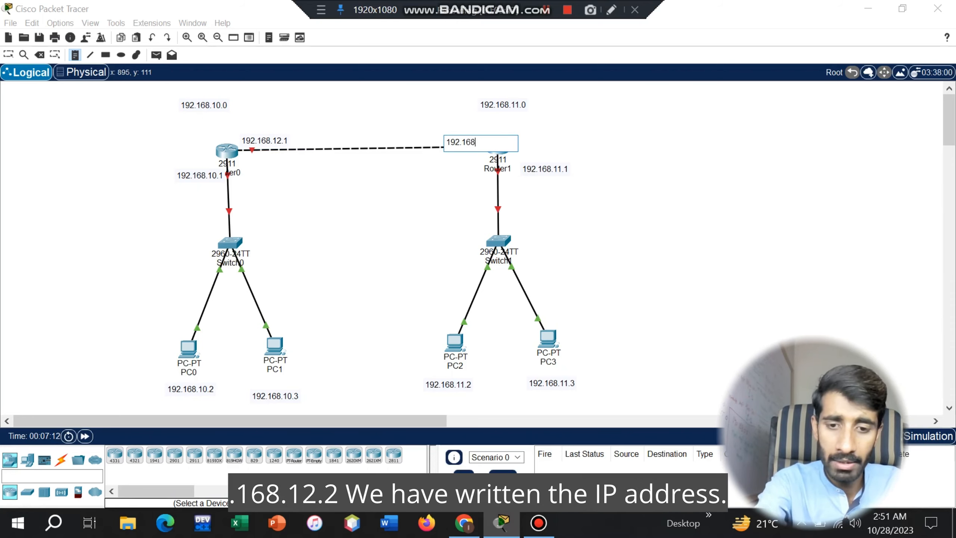
{"action": "type", "text": ".12.2"}
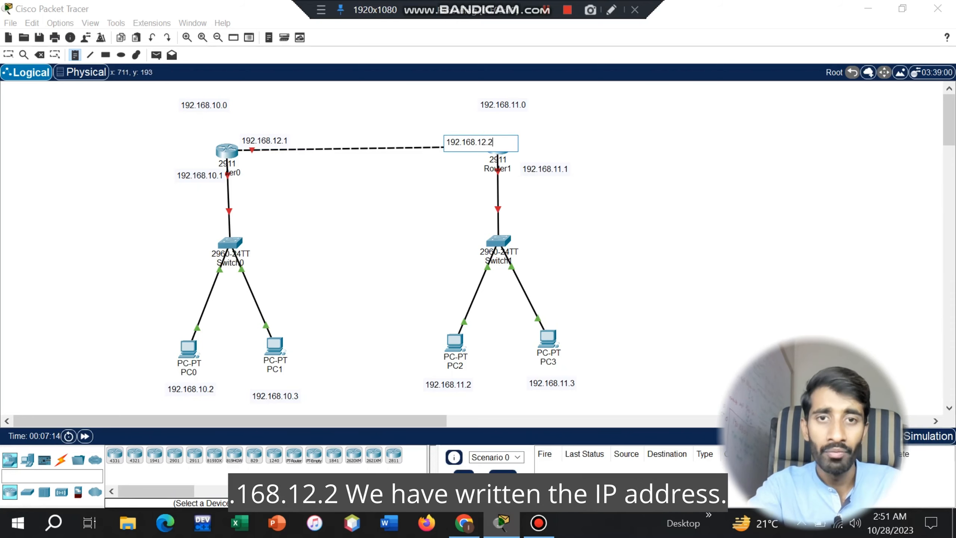
- Rearrange the notes: network addresses beside their switches, link addresses above the cable, and the 192.168.10.1 and 192.168.10.3 notes clear of their devices
{"action": "left_click", "coordinate": [8, 55]}
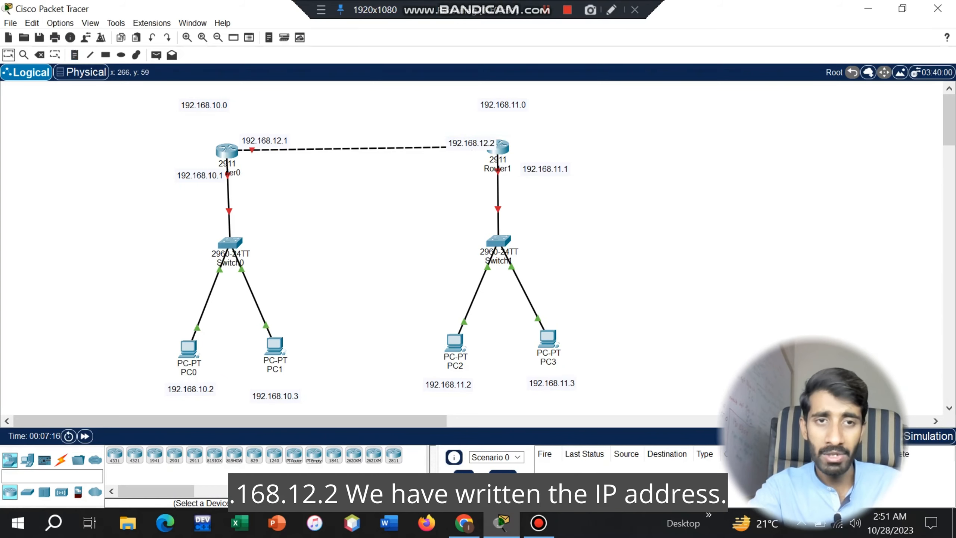
{"action": "left_click_drag", "start_coordinate": [259, 140], "coordinate": [258, 133]}
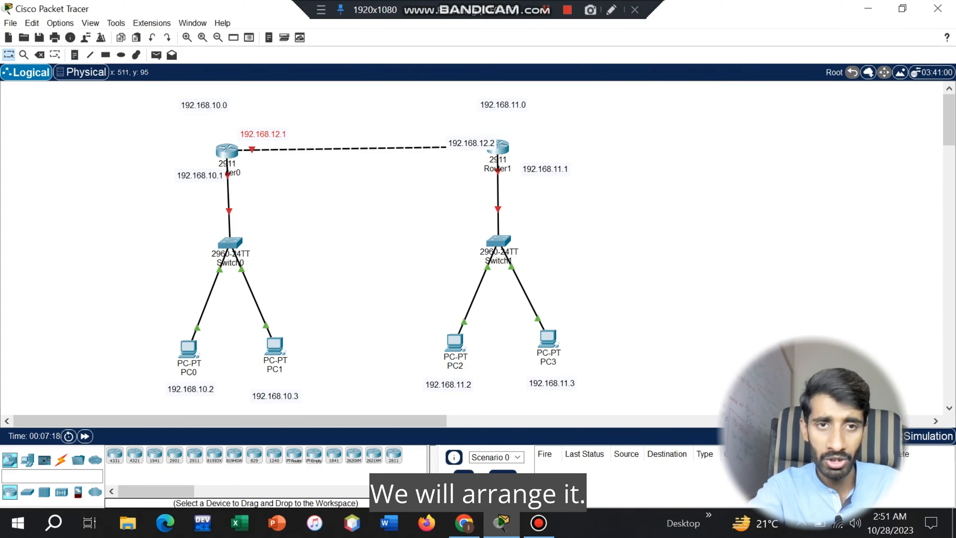
{"action": "left_click_drag", "start_coordinate": [472, 142], "coordinate": [468, 132]}
{"action": "left_click_drag", "start_coordinate": [504, 105], "coordinate": [420, 236]}
{"action": "left_click_drag", "start_coordinate": [204, 105], "coordinate": [279, 237]}
{"action": "mouse_move", "coordinate": [275, 396]}
{"action": "left_mouse_down"}
{"action": "mouse_move", "coordinate": [275, 371]}
{"action": "mouse_move", "coordinate": [271, 389]}
{"action": "left_mouse_up"}
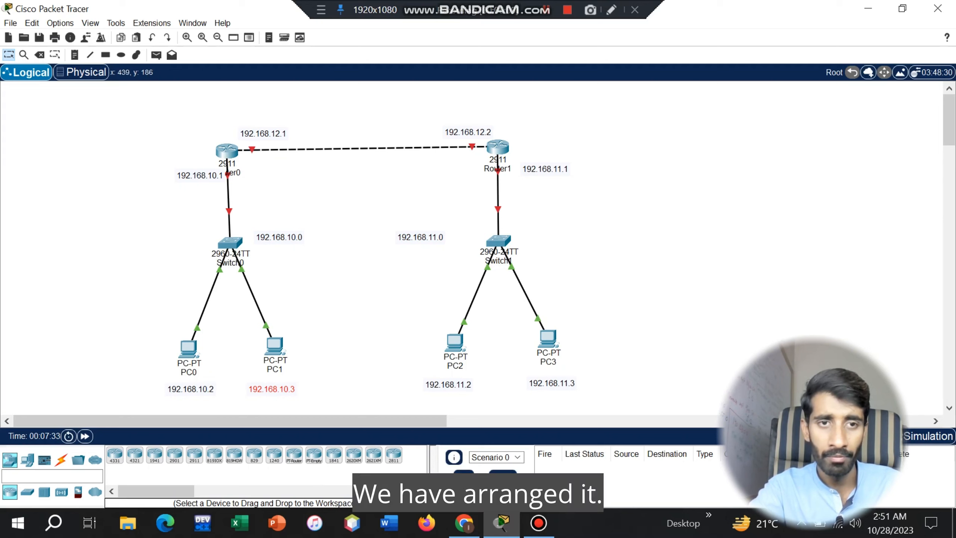
{"action": "left_click_drag", "start_coordinate": [200, 176], "coordinate": [189, 169]}
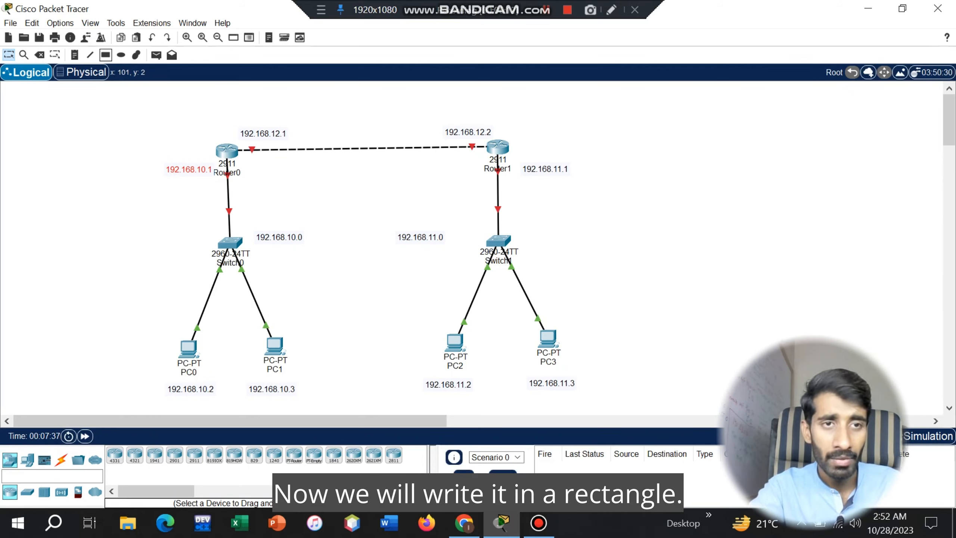
- Draw a cyan-filled rectangle with a black outline around Router0, Switch0, PC0 and PC1
{"action": "left_click", "coordinate": [105, 55]}
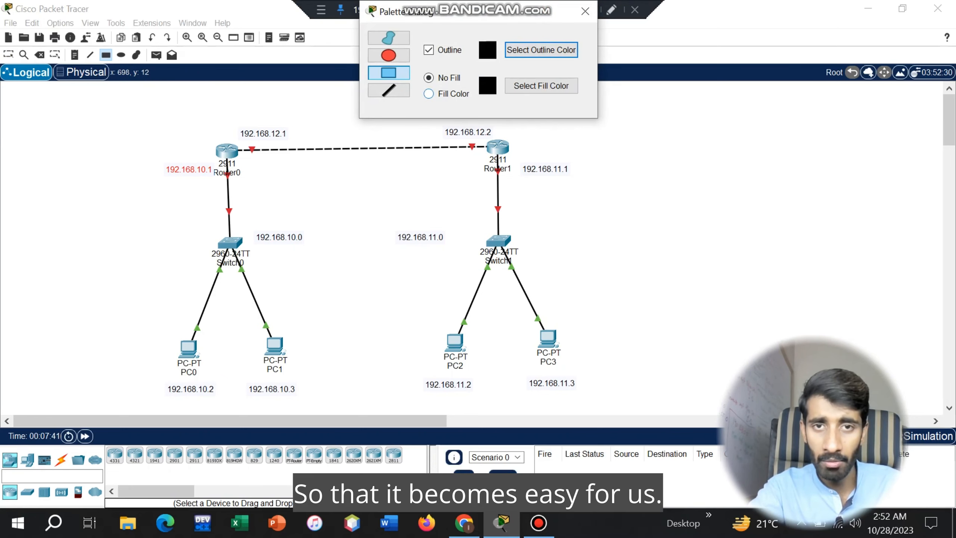
{"action": "left_click", "coordinate": [429, 94]}
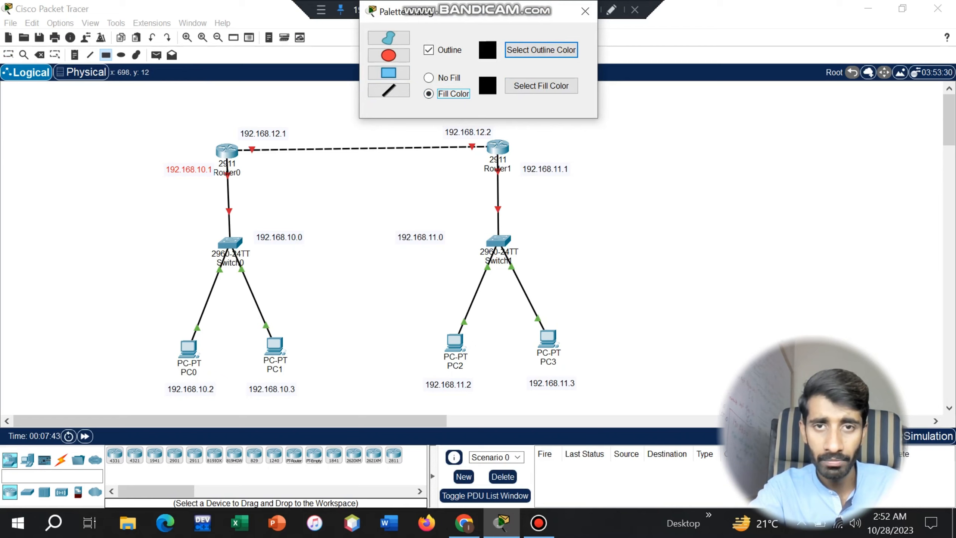
{"action": "left_click", "coordinate": [541, 85]}
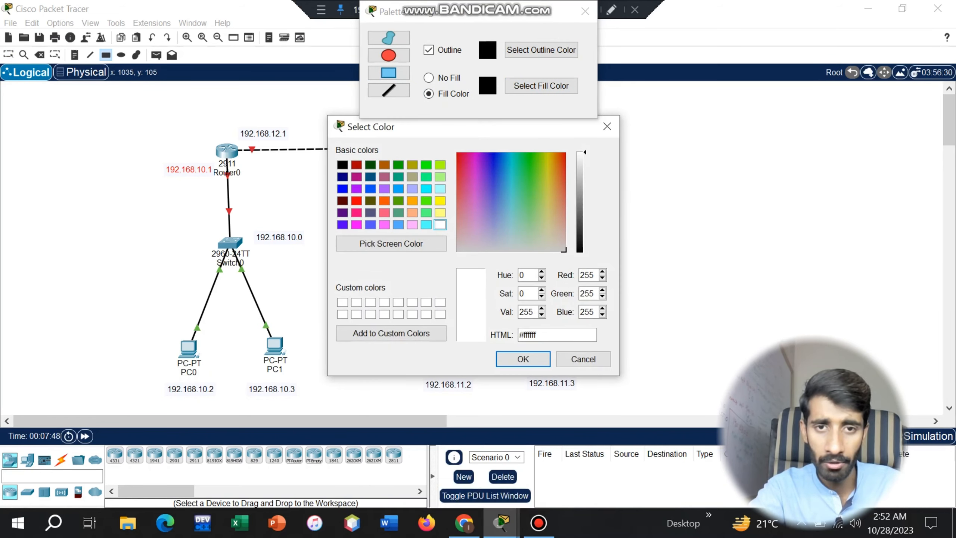
{"action": "left_click", "coordinate": [426, 225]}
{"action": "left_click", "coordinate": [523, 359]}
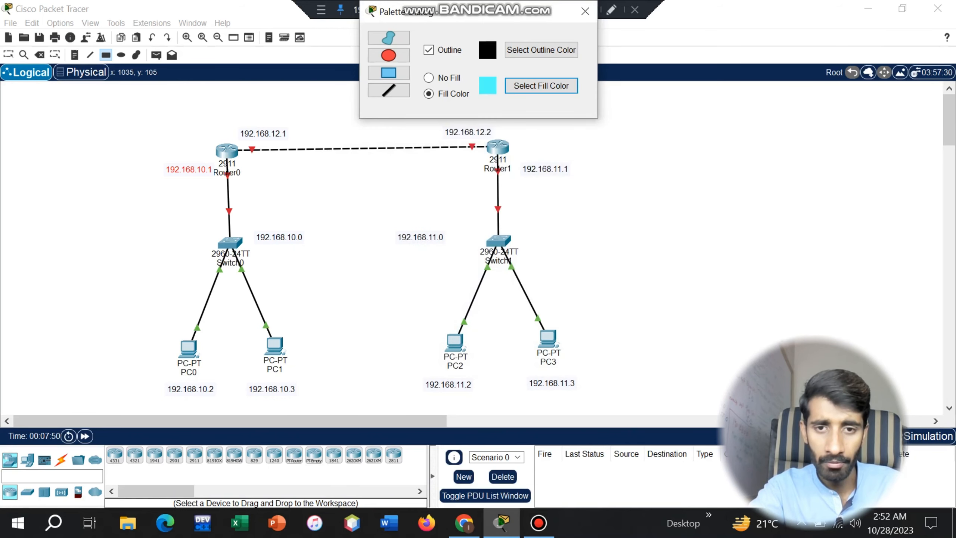
{"action": "left_click_drag", "start_coordinate": [130, 116], "coordinate": [315, 407]}
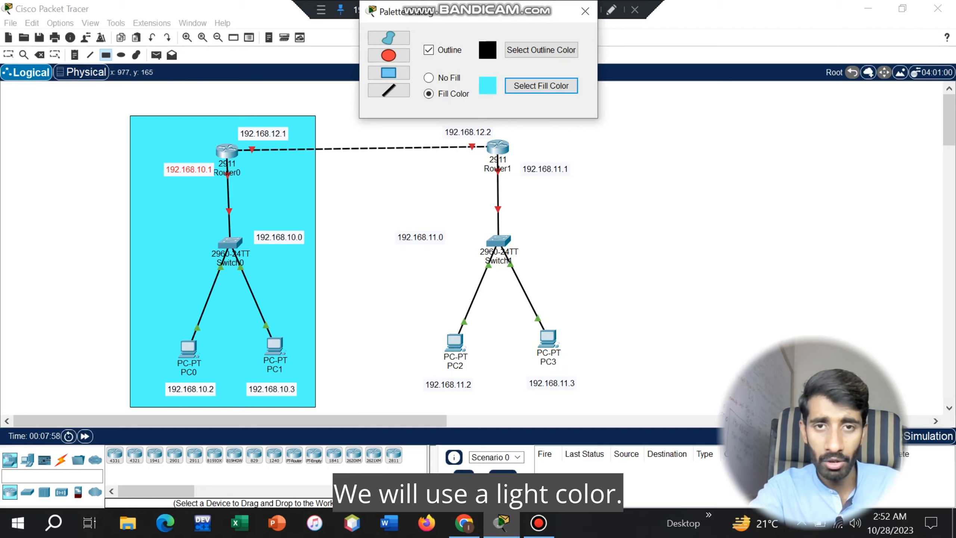
- Draw a rectangle filled with red (#ff0000) around Router1, Switch1, PC2 and PC3, then close the drawing palette
{"action": "left_click", "coordinate": [541, 85]}
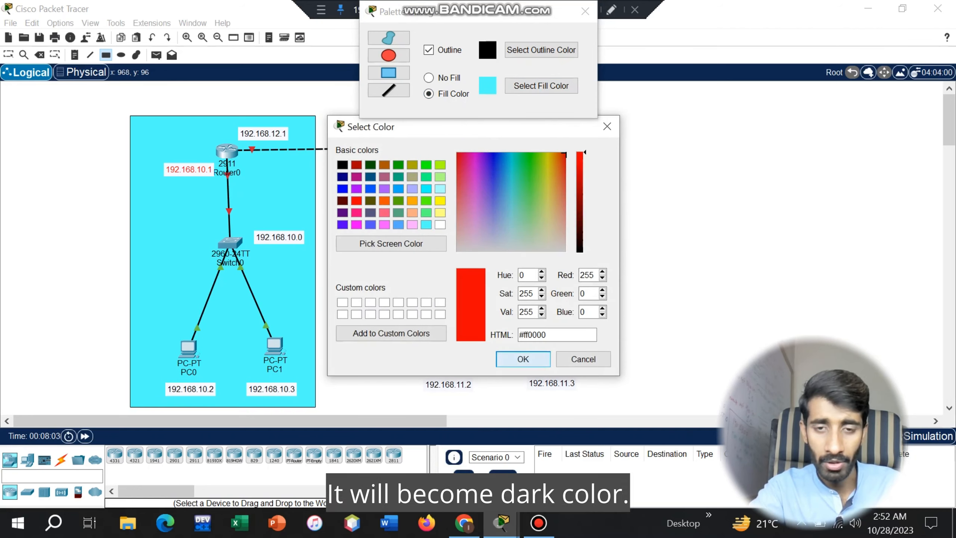
{"action": "left_click", "coordinate": [523, 359]}
{"action": "left_click_drag", "start_coordinate": [398, 123], "coordinate": [596, 402]}
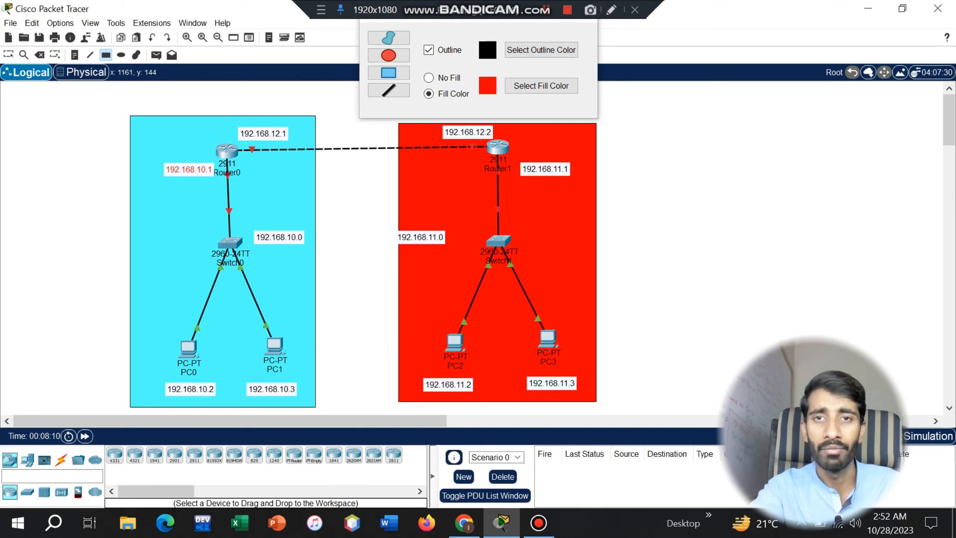
{"action": "left_click", "coordinate": [587, 18]}
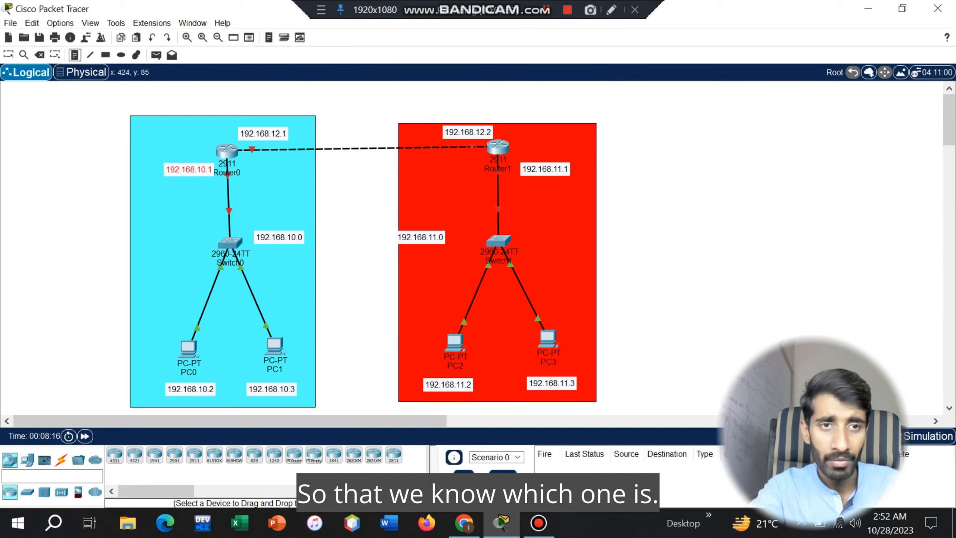
- Add notes reading Network A in the cyan rectangle and Network B beside Switch1, then return to the selection tool
{"action": "left_click", "coordinate": [143, 130]}
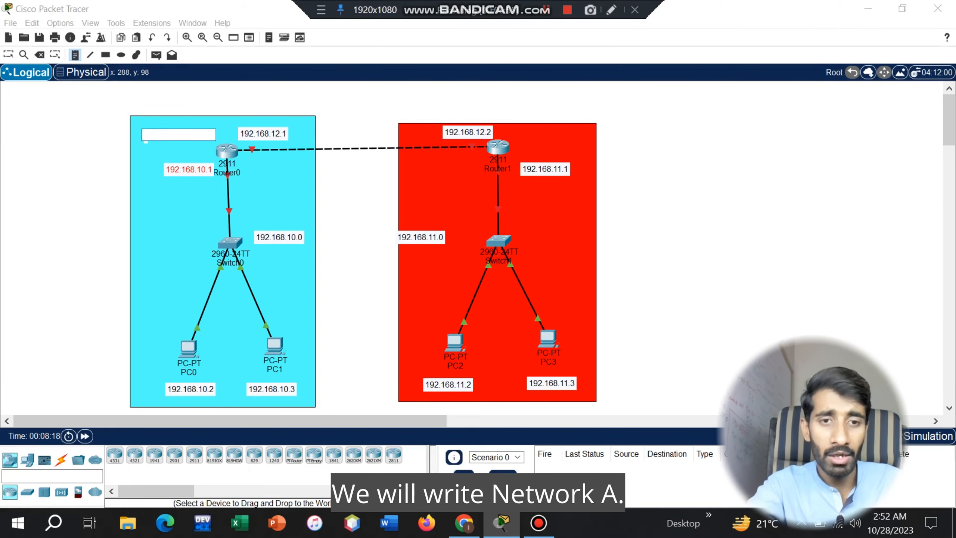
{"action": "type", "text": "Network"}
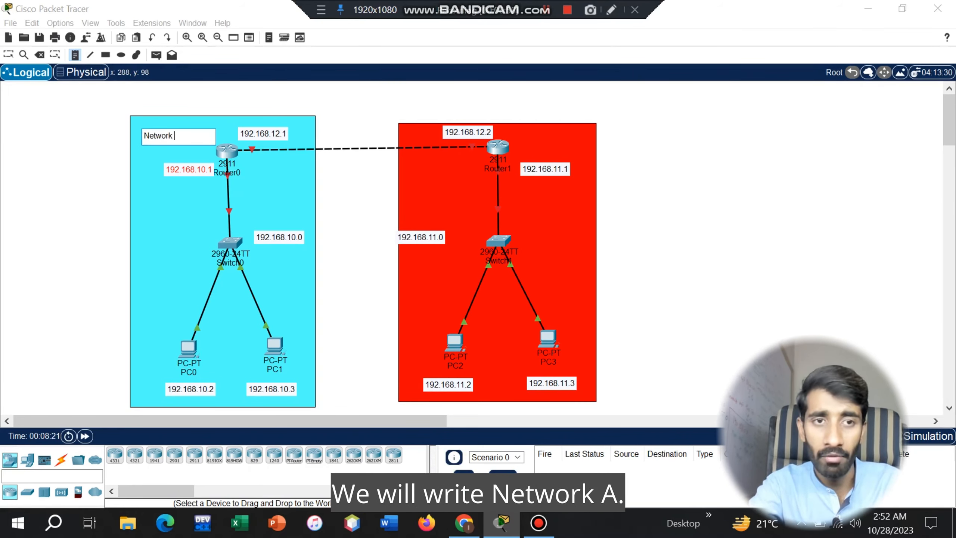
{"action": "key", "text": "ctrl+a"}
{"action": "key", "text": "Right"}
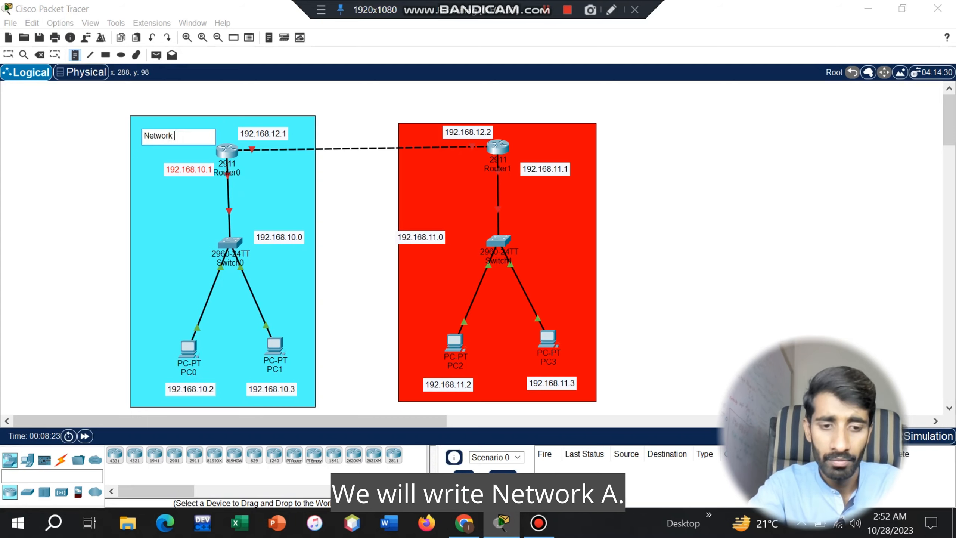
{"action": "type", "text": "A"}
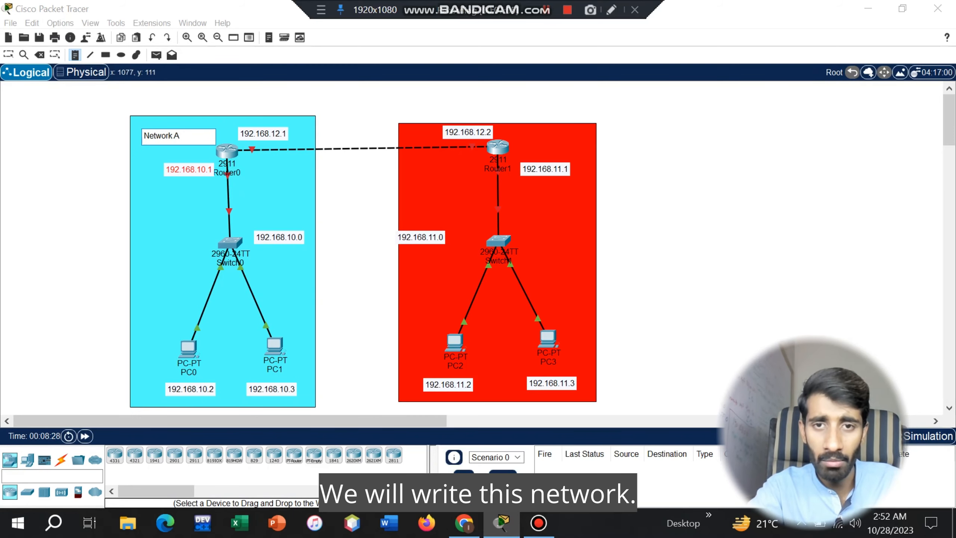
{"action": "left_click", "coordinate": [538, 230]}
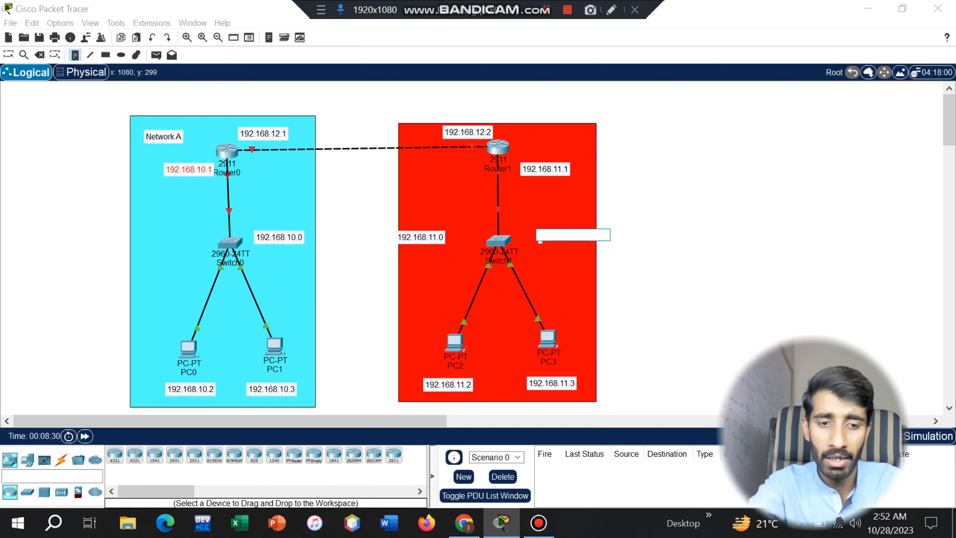
{"action": "type", "text": "Network B"}
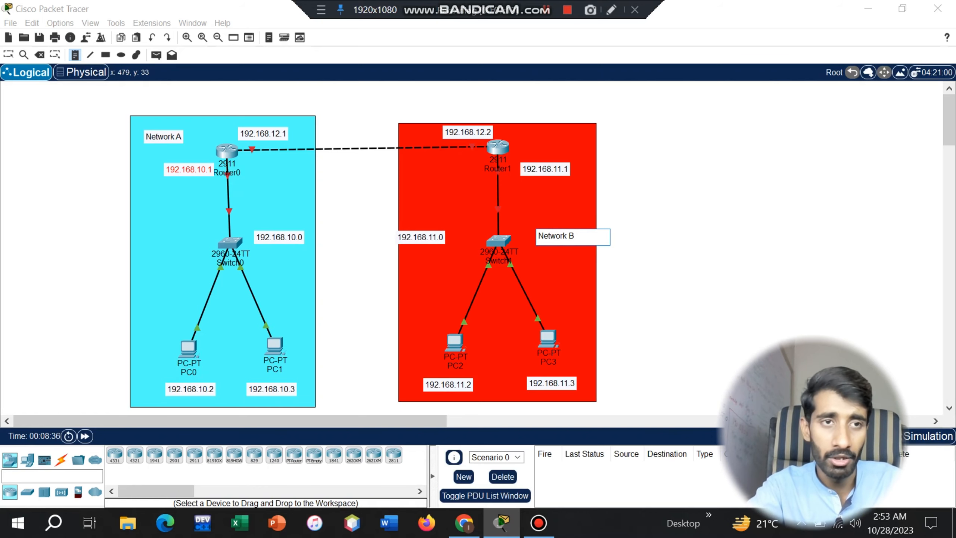
{"action": "left_click", "coordinate": [9, 54]}
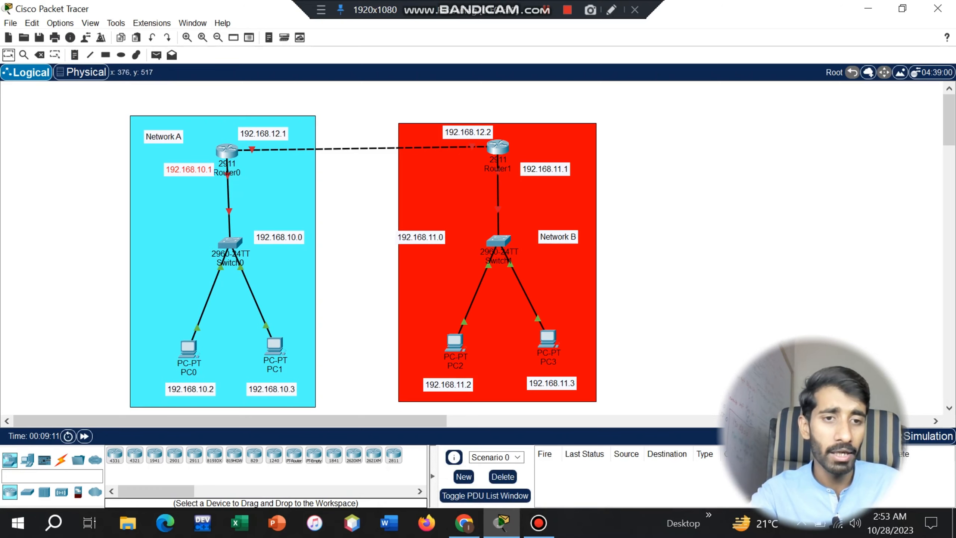
- Give PC0 the static IPv4 address 192.168.10.2 with subnet mask 255.255.255.0
{"action": "left_click", "coordinate": [186, 350]}
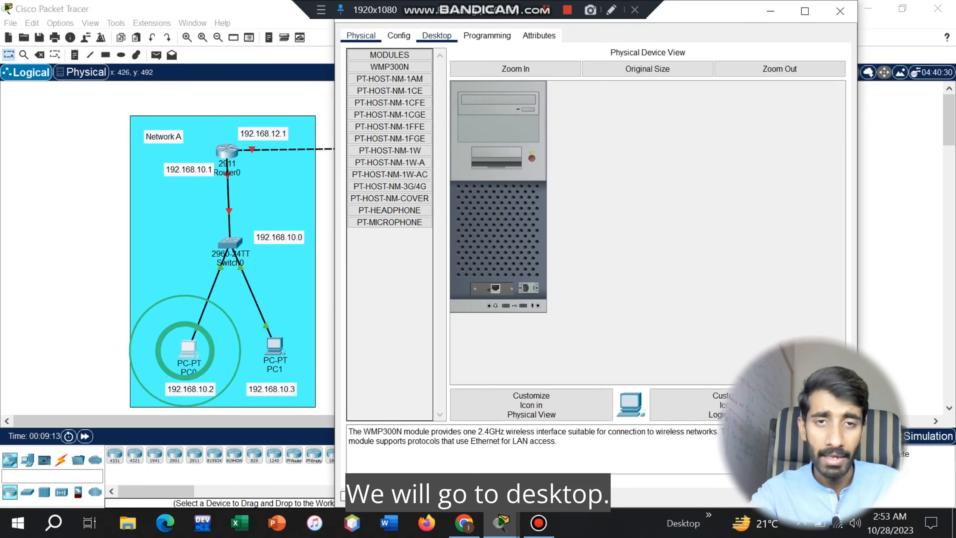
{"action": "left_click", "coordinate": [436, 35]}
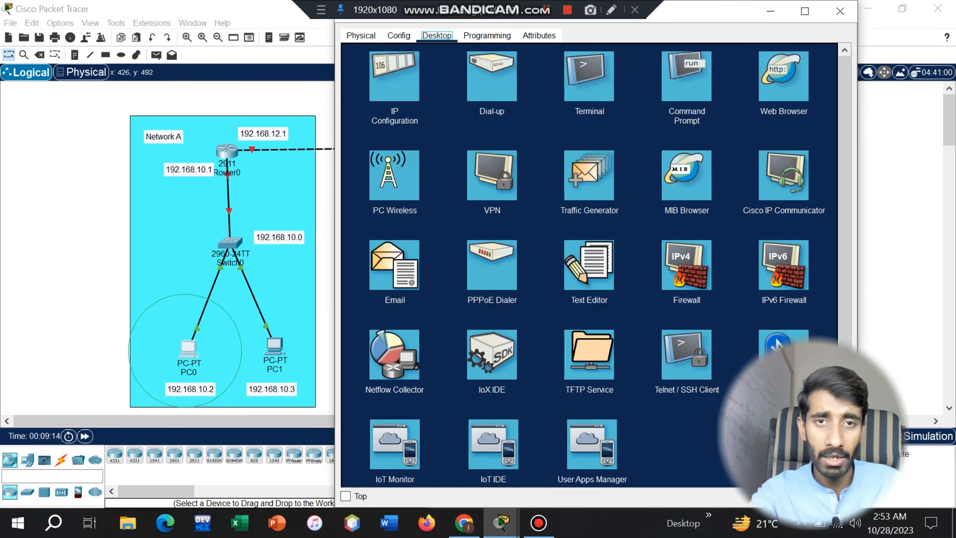
{"action": "left_click", "coordinate": [394, 77]}
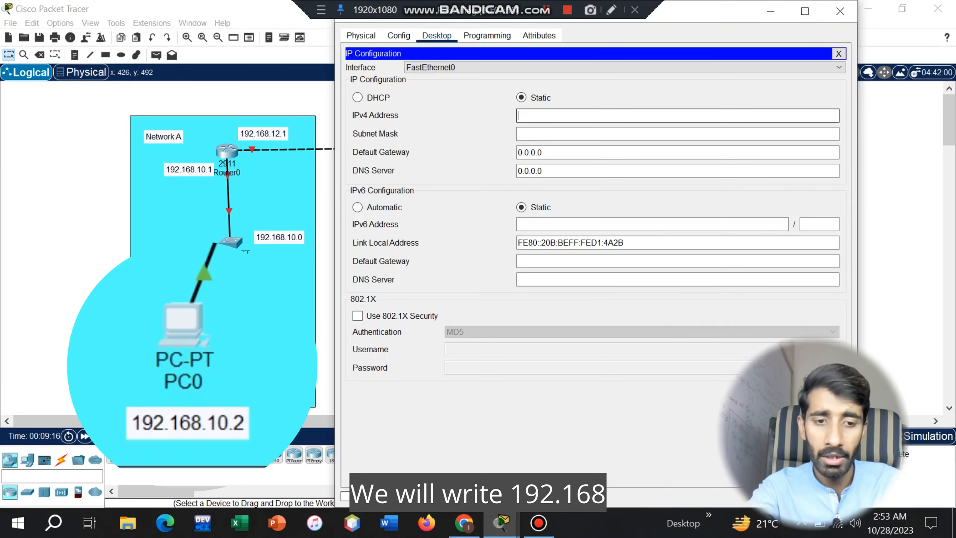
{"action": "type", "text": "192.168."}
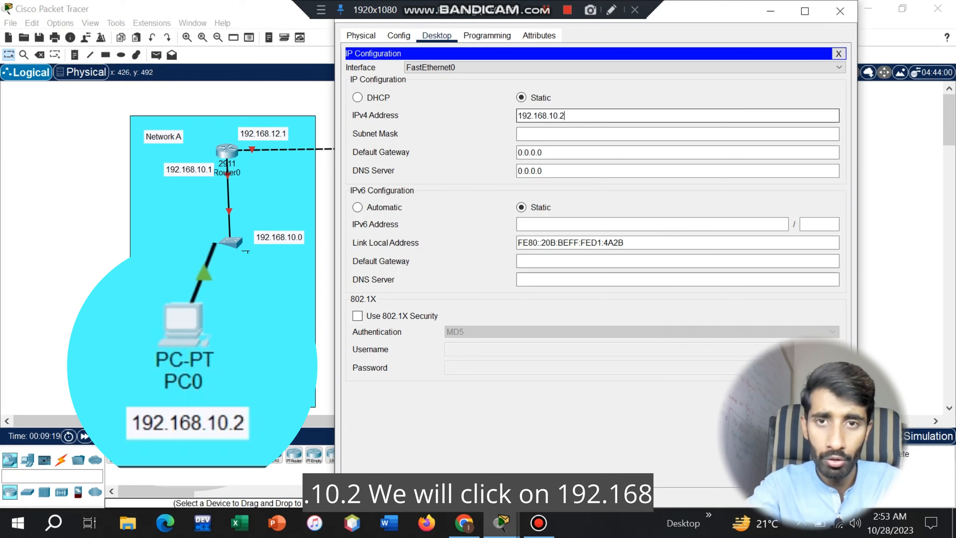
{"action": "type", "text": "10.2"}
{"action": "key", "text": "Tab"}
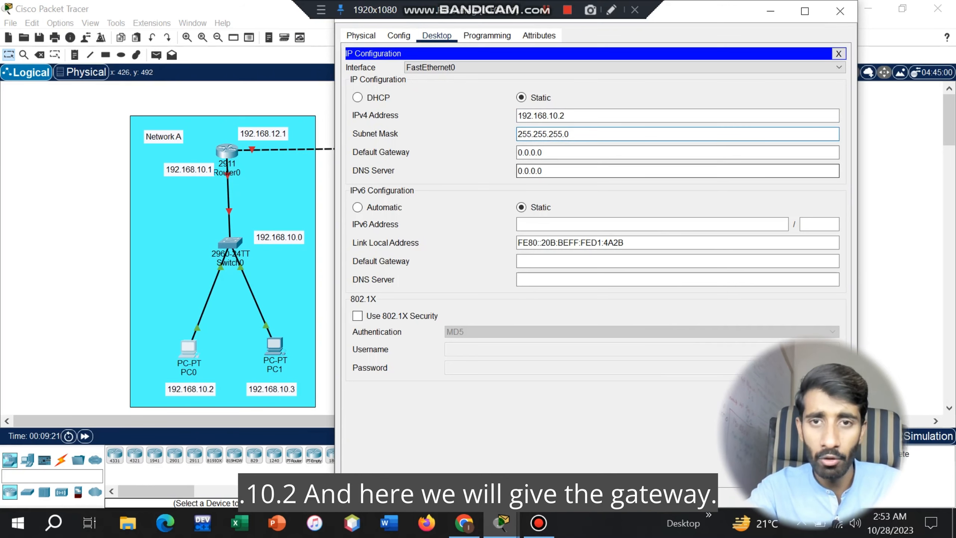
- Set PC0's default gateway to 192.168.10.1 and close its configuration window
{"action": "key", "text": "Tab"}
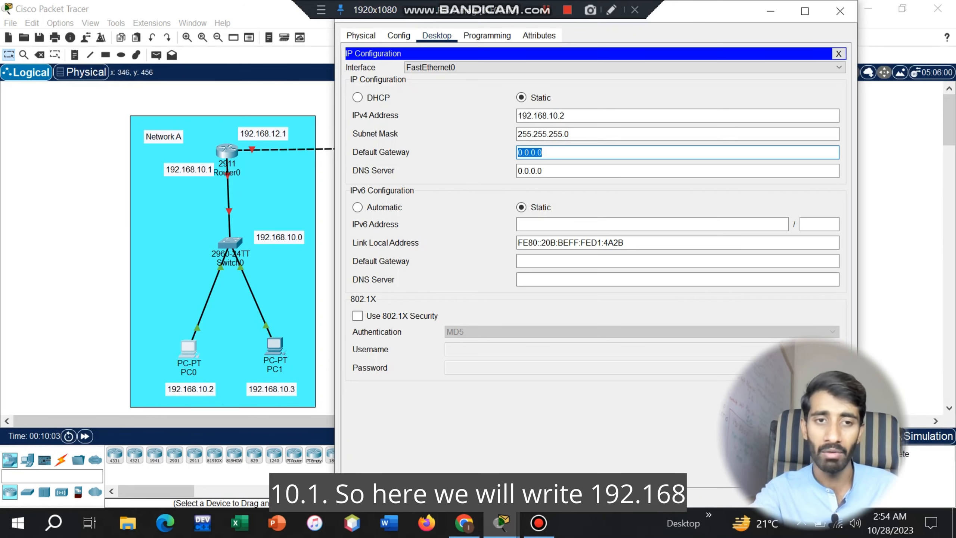
{"action": "type", "text": "19"}
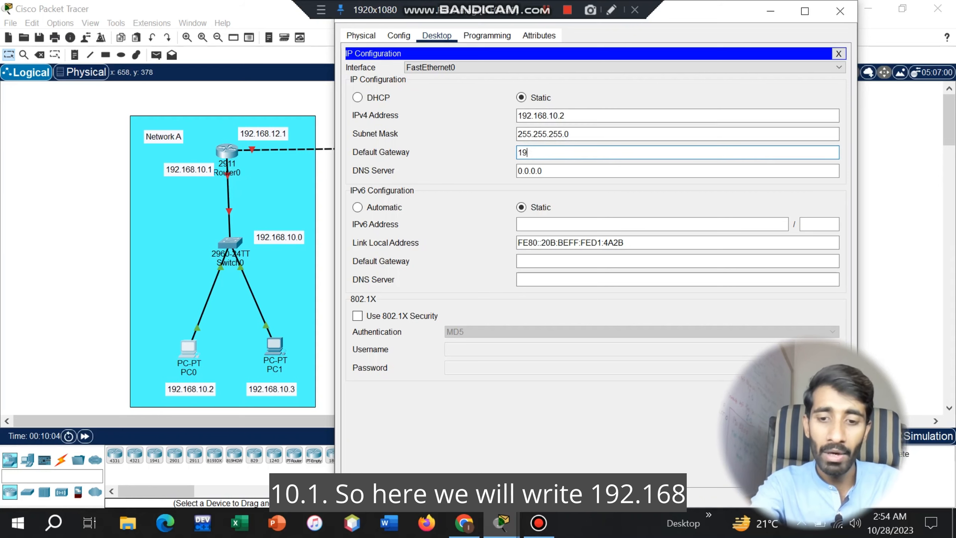
{"action": "type", "text": "2.168.10.1"}
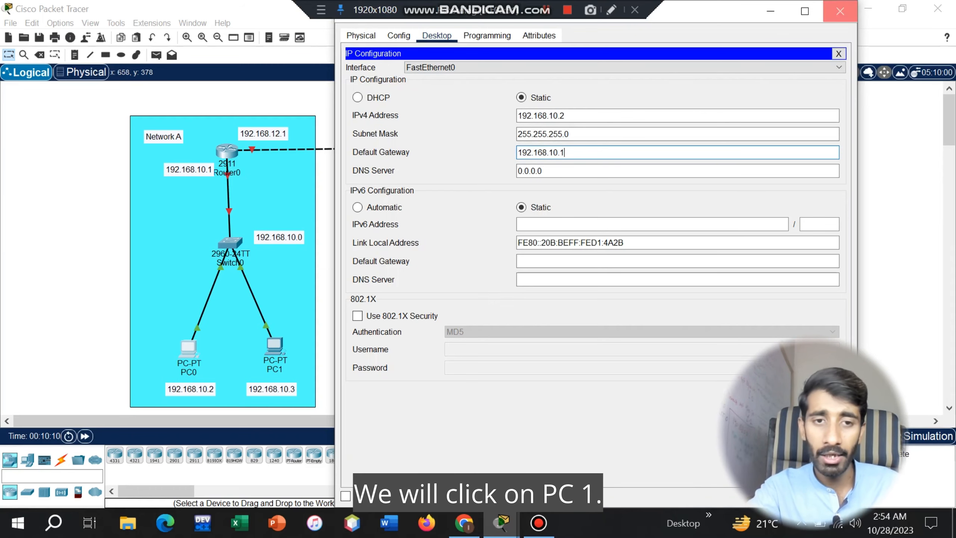
{"action": "left_click", "coordinate": [840, 11]}
- Give PC1 the static IPv4 address 192.168.10.3 with subnet mask 255.255.255.0
{"action": "left_click", "coordinate": [277, 345]}
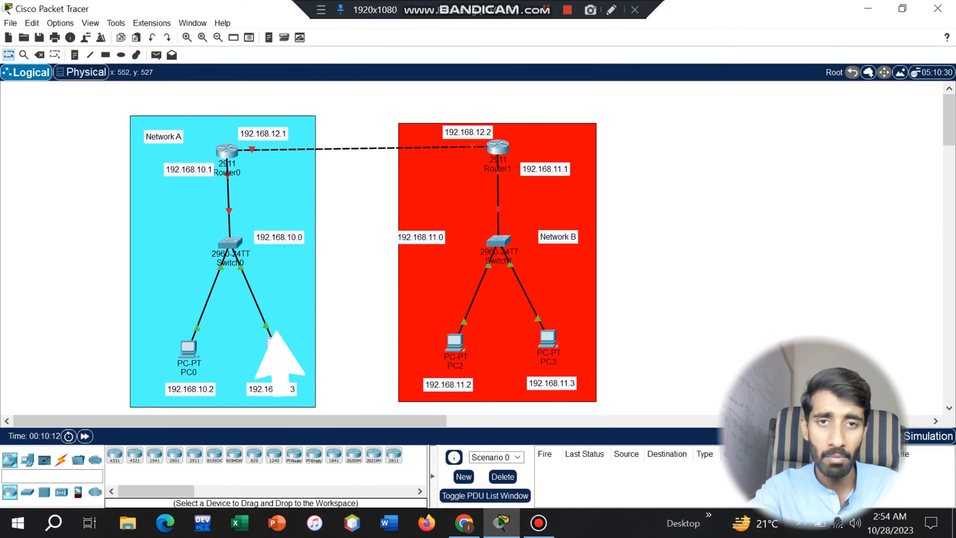
{"action": "left_click", "coordinate": [437, 35]}
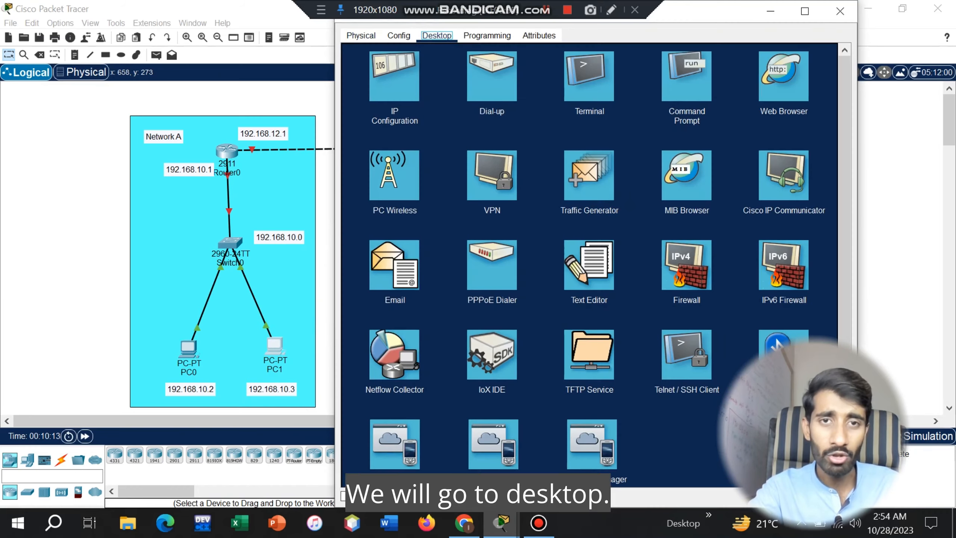
{"action": "left_click", "coordinate": [389, 83]}
{"action": "left_click", "coordinate": [558, 115]}
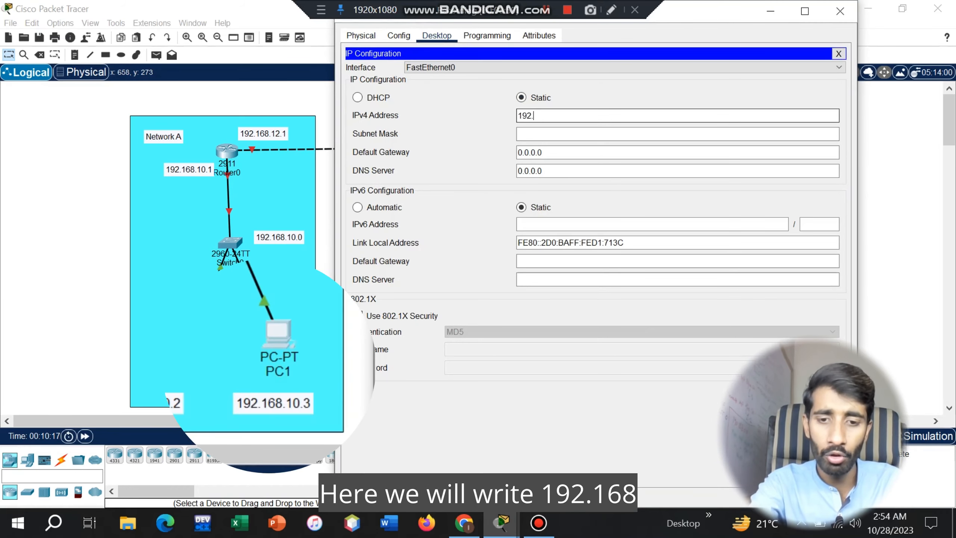
{"action": "type", "text": "192.168"}
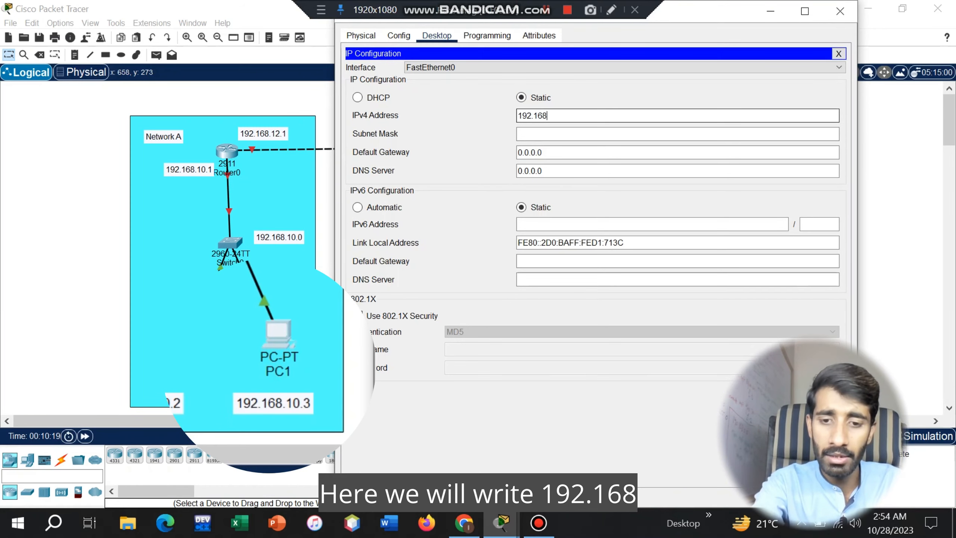
{"action": "type", "text": ".10.3"}
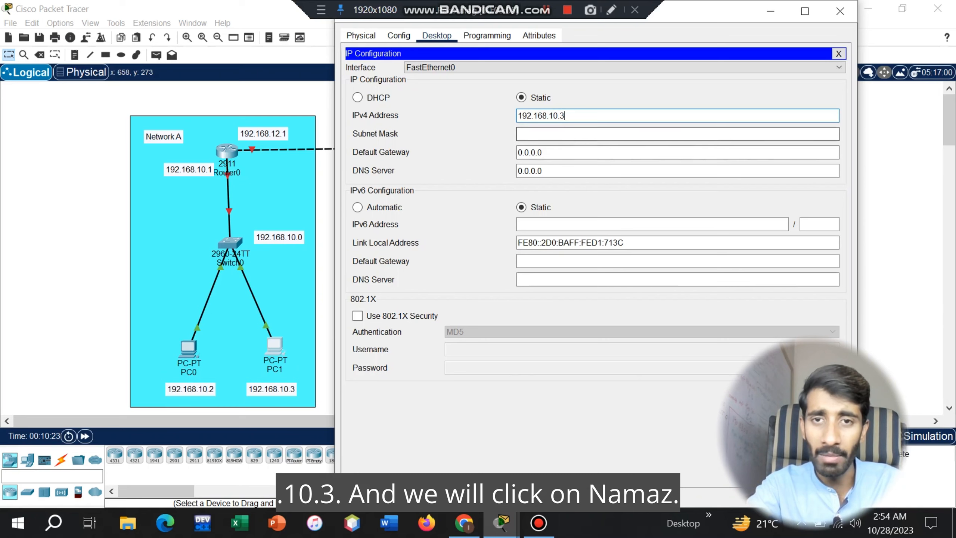
{"action": "left_click", "coordinate": [566, 134]}
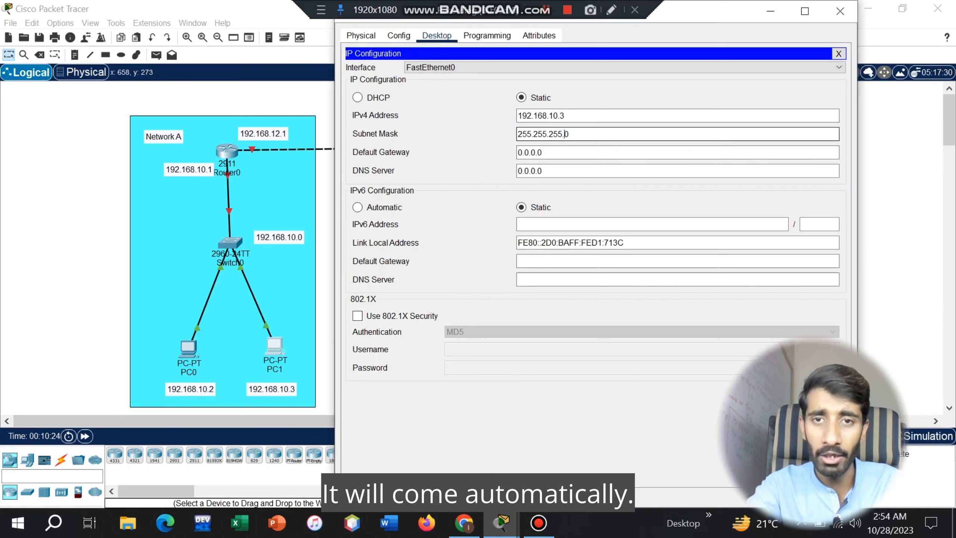
- Set PC1's default gateway to 192.168.10.1 and close its configuration window
{"action": "key", "text": "Tab"}
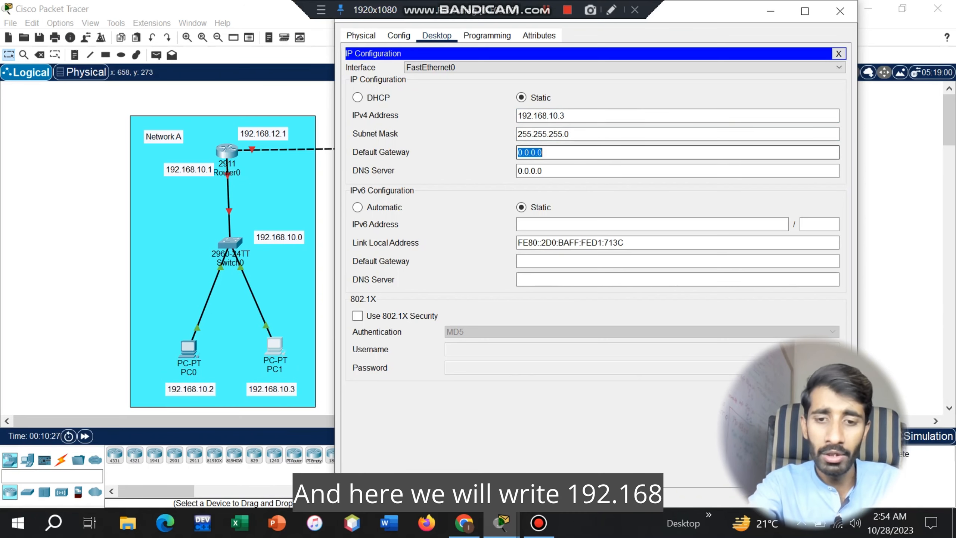
{"action": "type", "text": "192.1"}
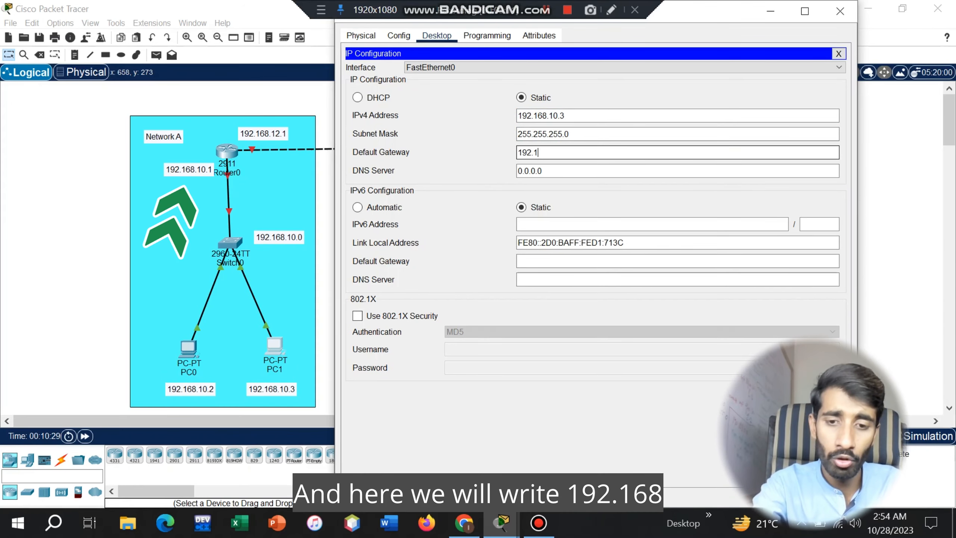
{"action": "type", "text": "68.10.1"}
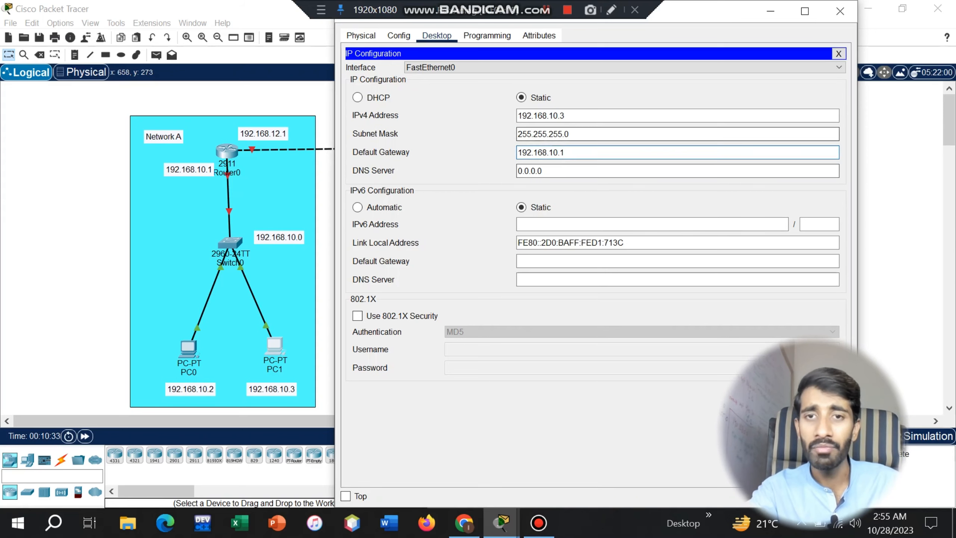
{"action": "left_click", "coordinate": [841, 11]}
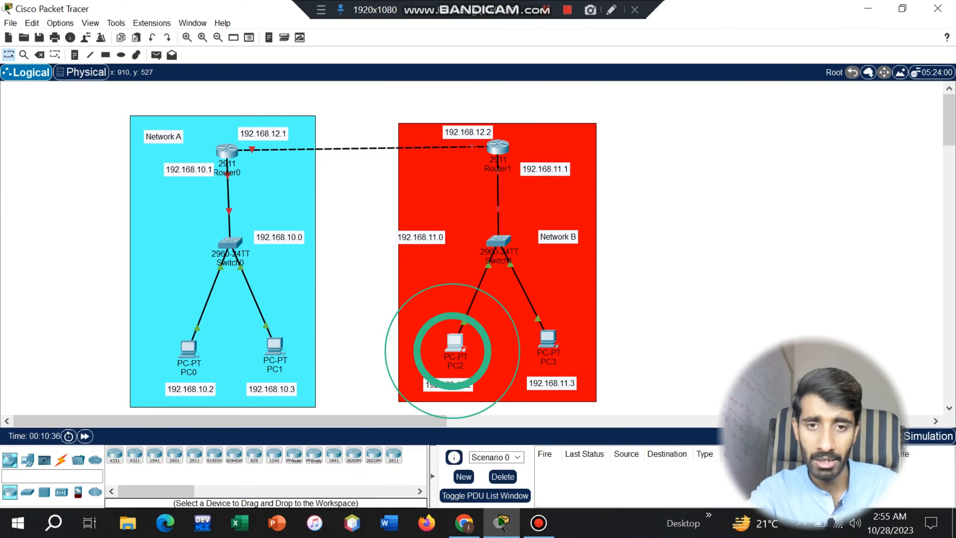
- Give PC2 the static IPv4 address 192.168.11.2 with subnet mask 255.255.255.0
{"action": "left_click", "coordinate": [453, 344]}
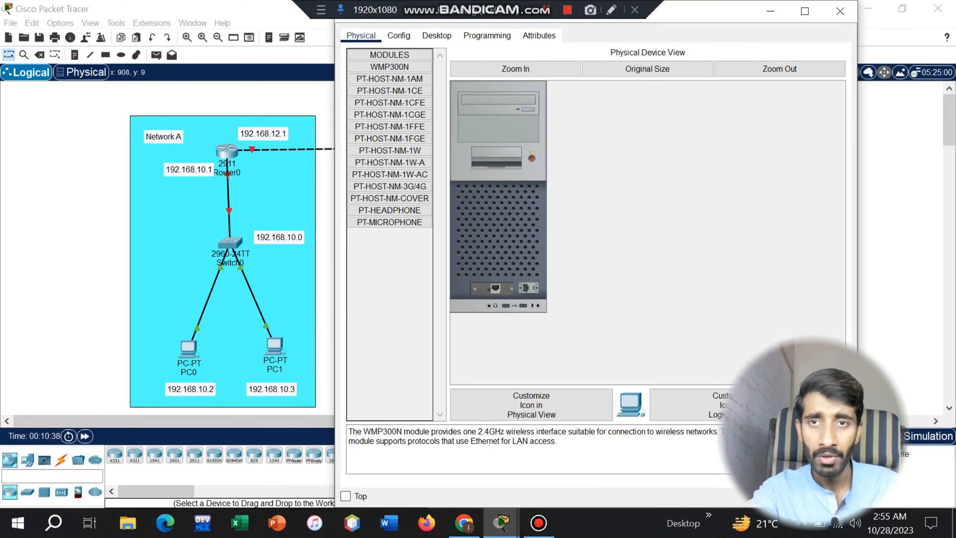
{"action": "left_click_drag", "start_coordinate": [675, 21], "coordinate": [823, 34]}
{"action": "left_click", "coordinate": [584, 49]}
{"action": "left_click", "coordinate": [542, 90]}
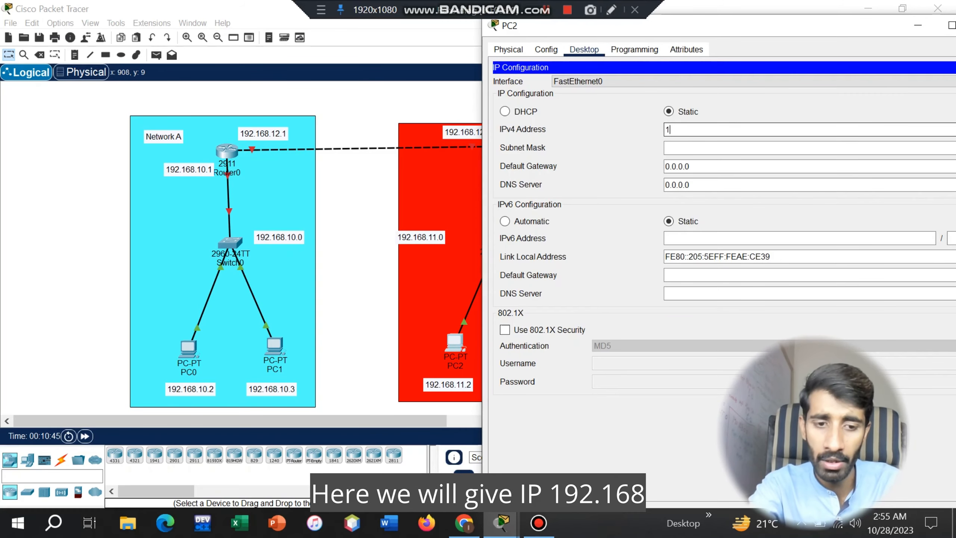
{"action": "type", "text": "192.168.11.2"}
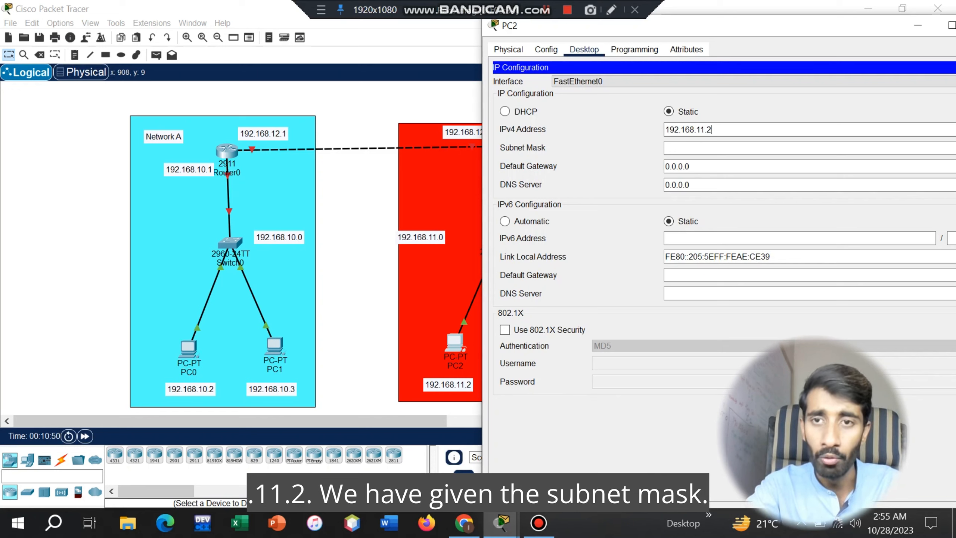
{"action": "key", "text": "Tab"}
- Set PC2's default gateway to 192.168.11.1 and close its configuration window
{"action": "key", "text": "Tab"}
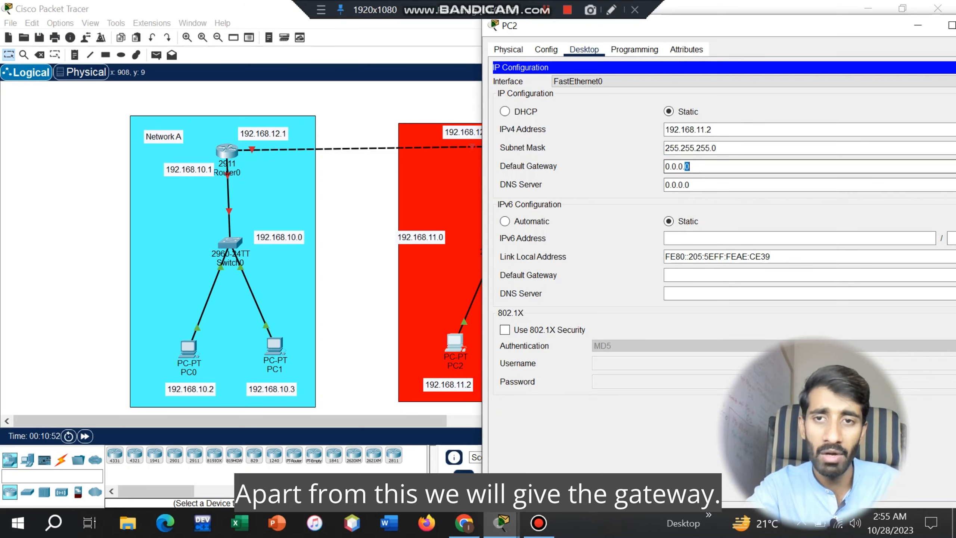
{"action": "key", "text": "ctrl+a"}
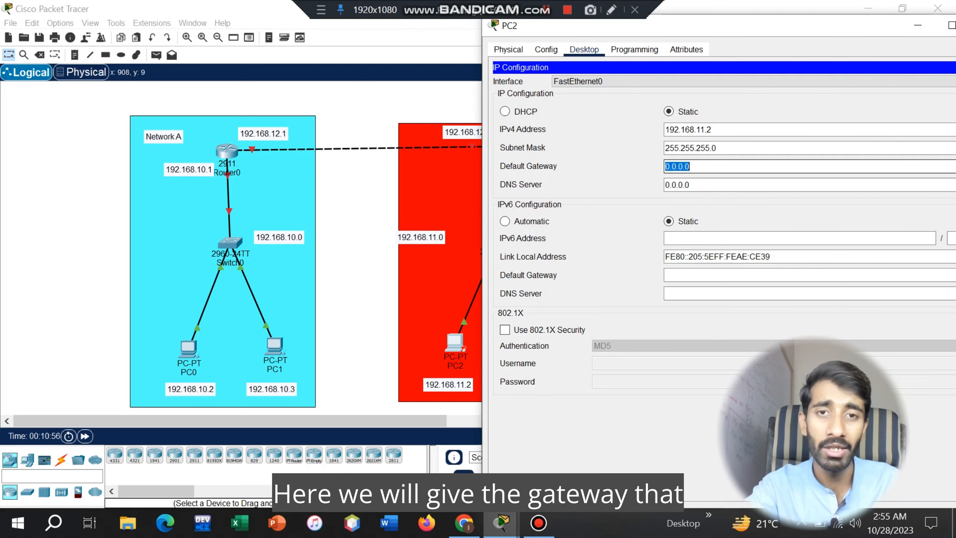
{"action": "left_click_drag", "start_coordinate": [720, 28], "coordinate": [586, 260]}
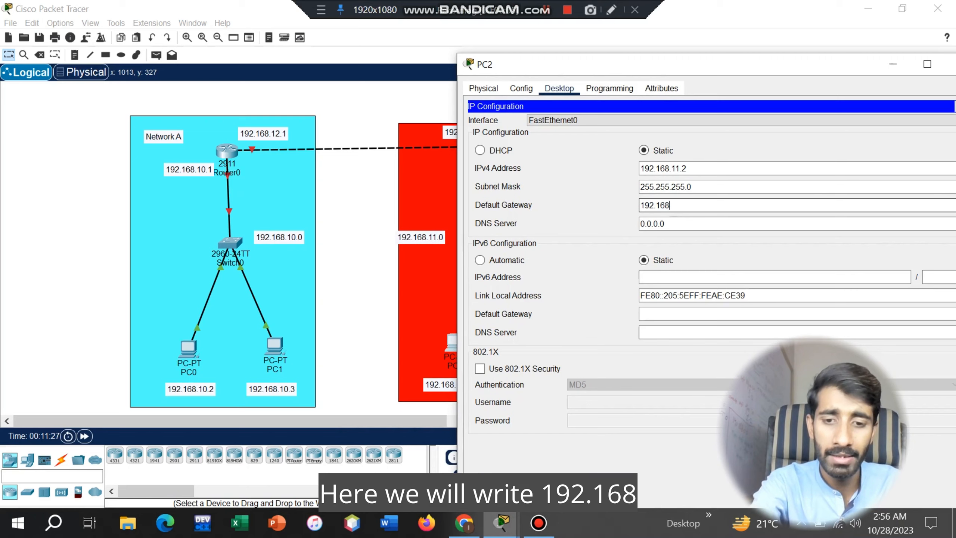
{"action": "type", "text": ".11.1"}
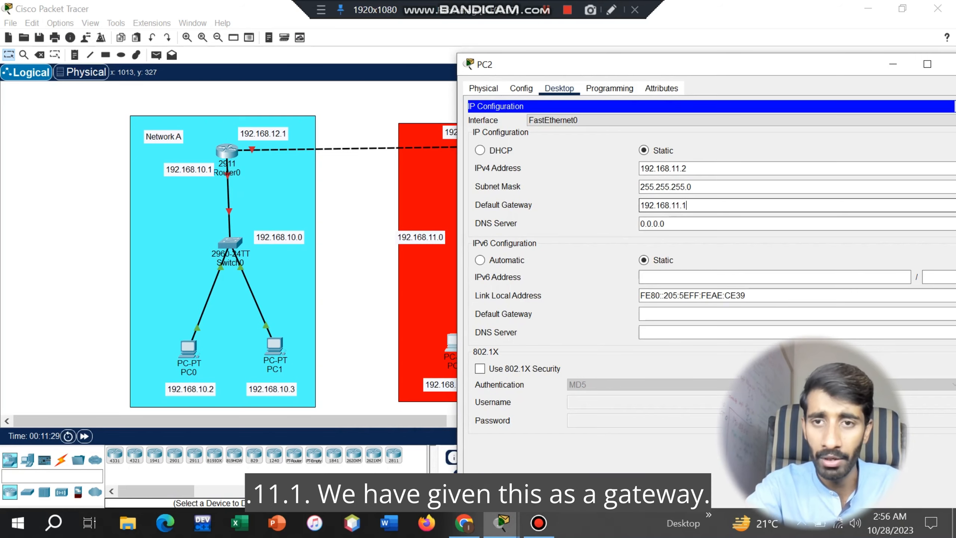
{"action": "left_click_drag", "start_coordinate": [730, 72], "coordinate": [584, 103]}
{"action": "left_click", "coordinate": [813, 96]}
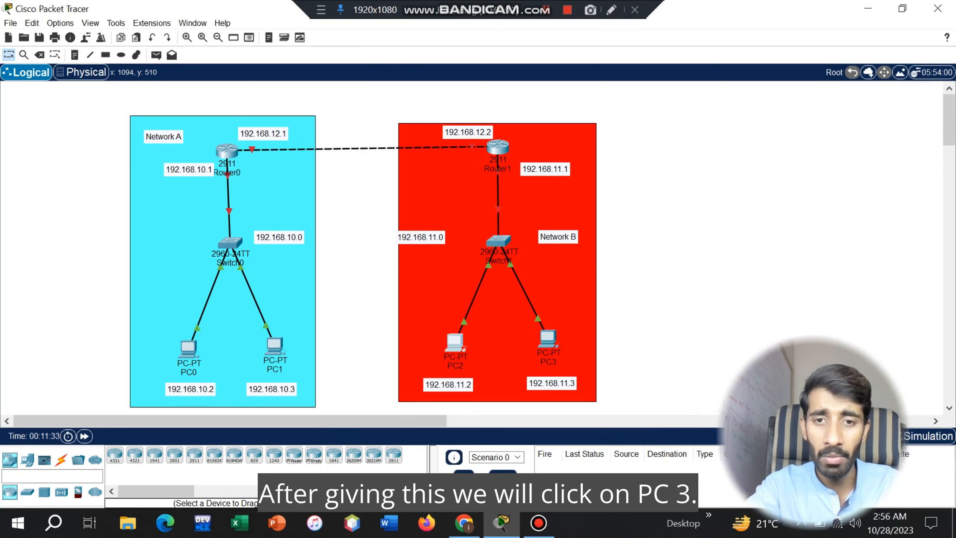
- Give PC3 the static IPv4 address 192.168.11.3 with subnet mask 255.255.255.0
{"action": "left_click", "coordinate": [548, 339]}
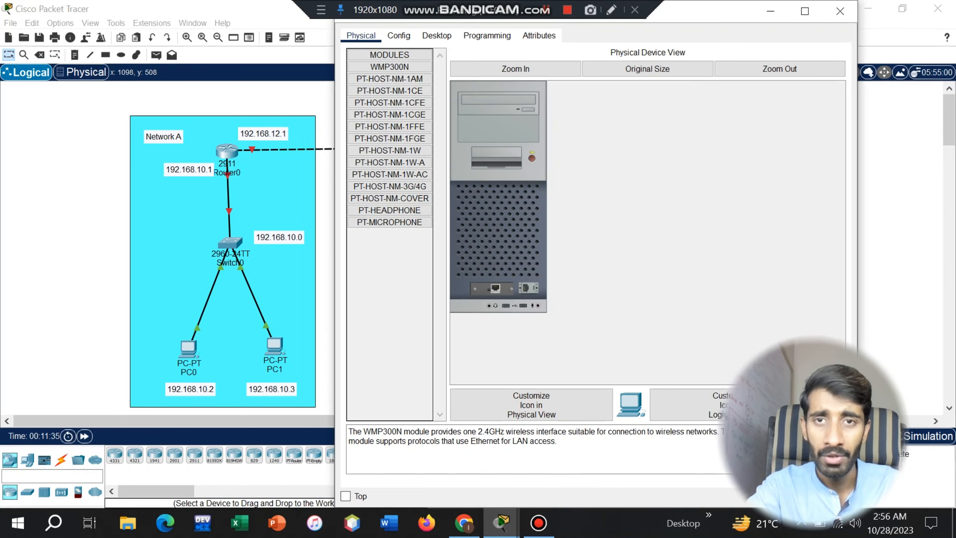
{"action": "left_click_drag", "start_coordinate": [677, 96], "coordinate": [712, 219]}
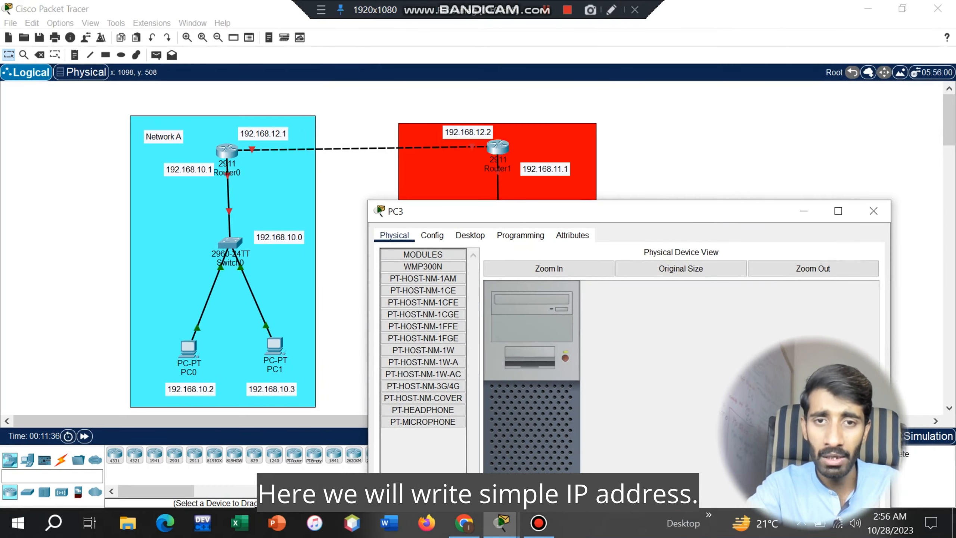
{"action": "left_click", "coordinate": [470, 235]}
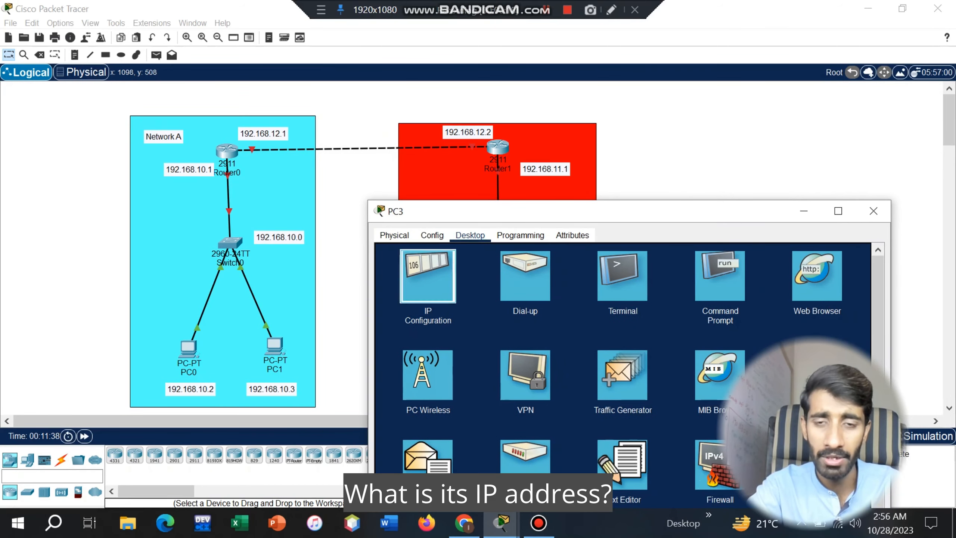
{"action": "left_click", "coordinate": [424, 274]}
{"action": "left_click", "coordinate": [580, 315]}
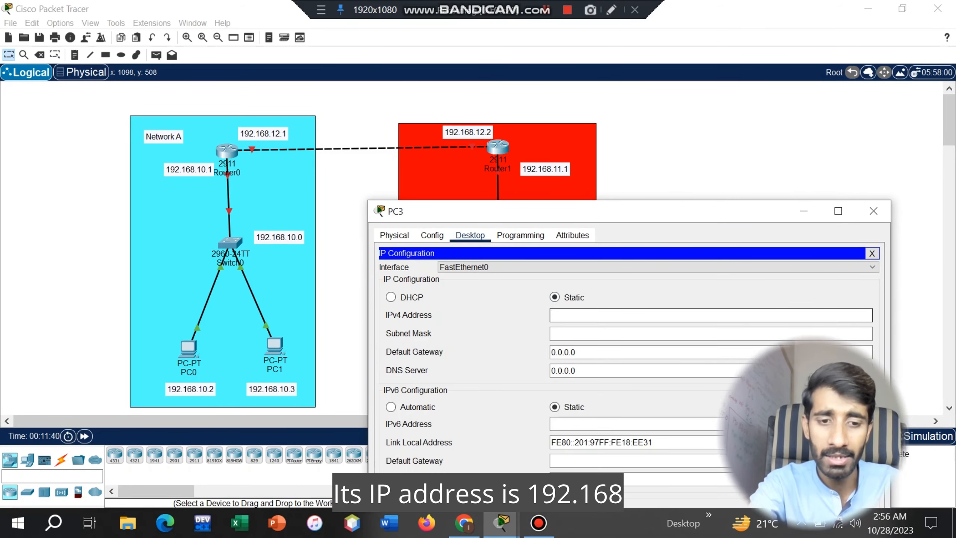
{"action": "type", "text": "192.168"}
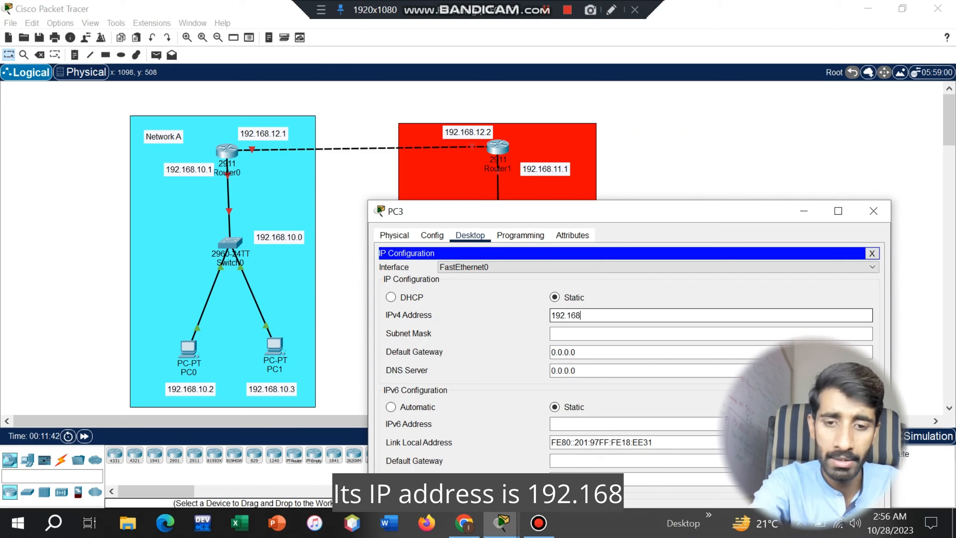
{"action": "type", "text": ".11.3"}
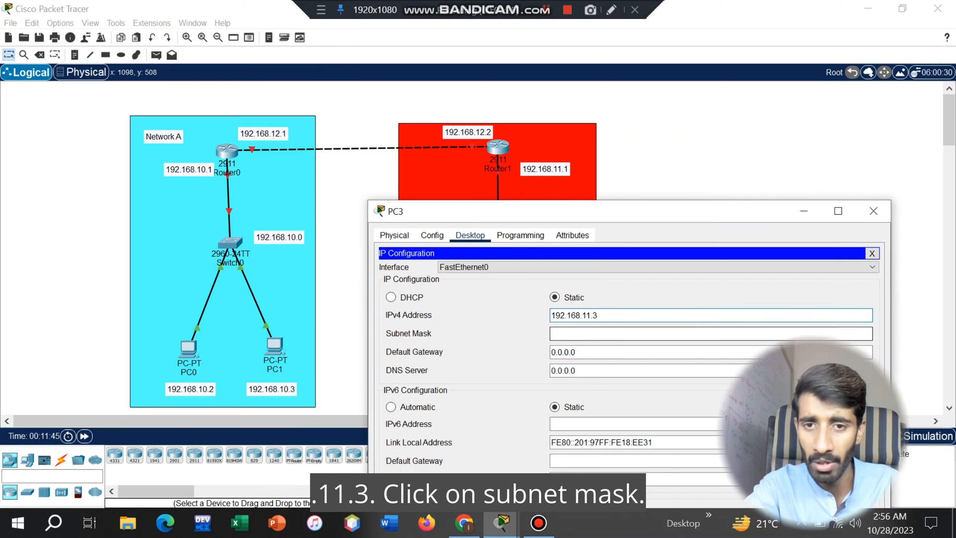
{"action": "left_click", "coordinate": [591, 334]}
- Set PC3's default gateway to 192.168.11.1
{"action": "left_click_drag", "start_coordinate": [591, 333], "coordinate": [551, 352]}
{"action": "left_click", "coordinate": [592, 352]}
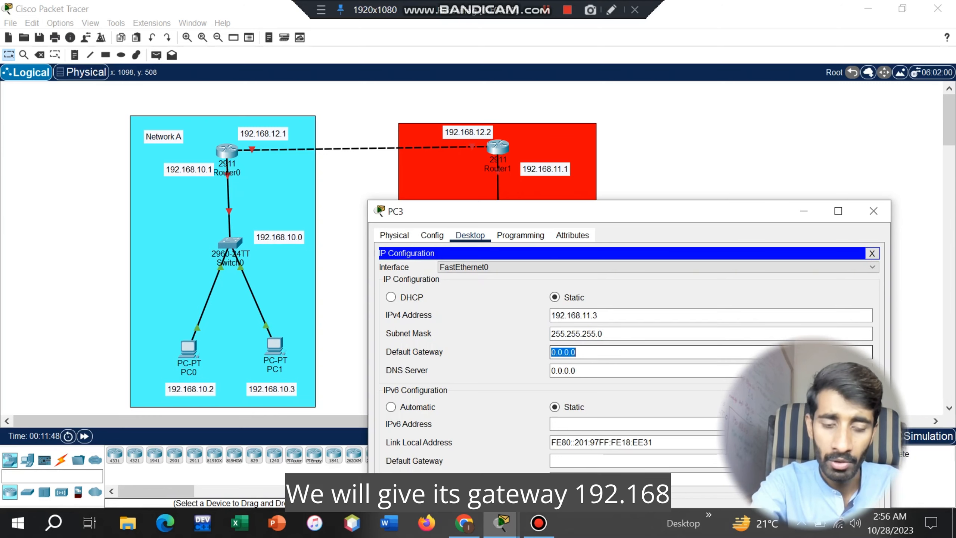
{"action": "type", "text": "192.168"}
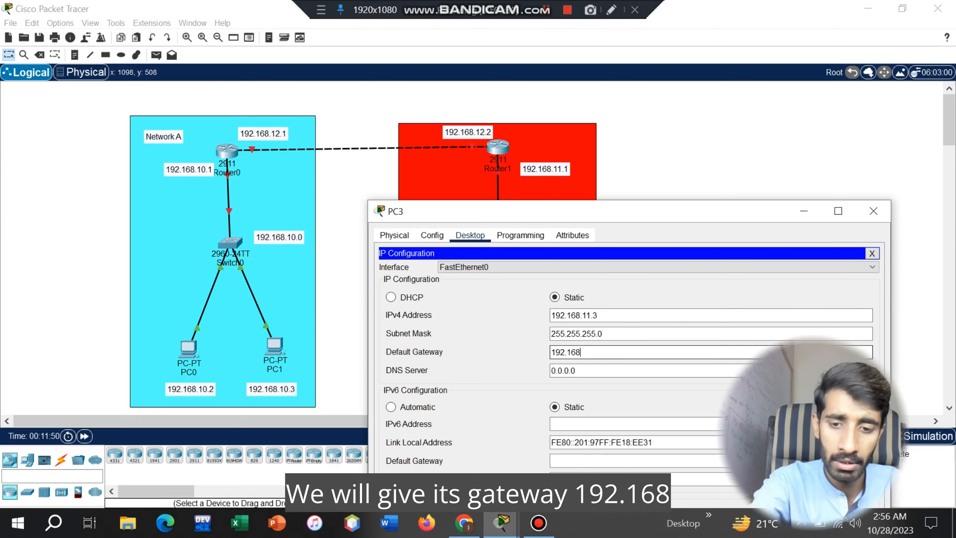
{"action": "type", "text": ".11.1"}
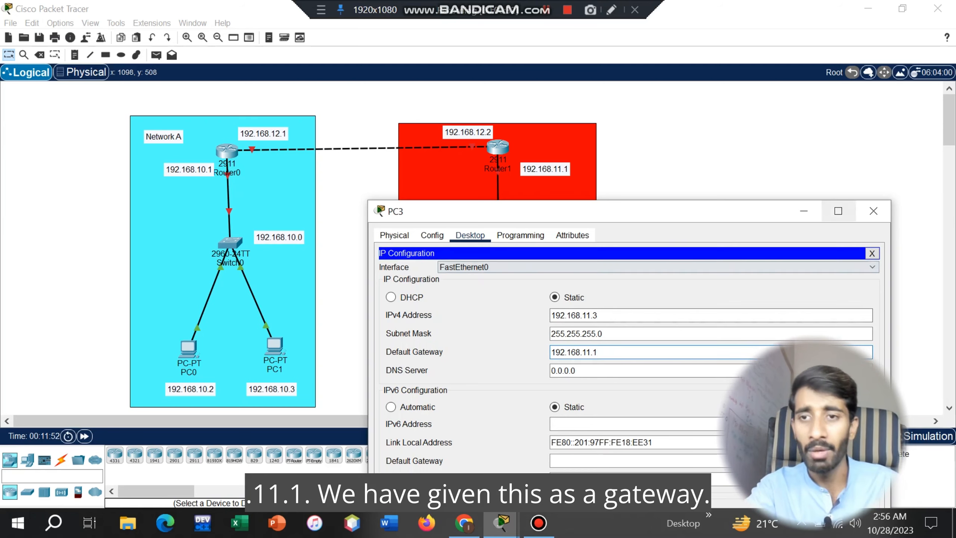
- Close PC3's configuration window and check which Router0 port connects to Switch0
{"action": "left_click", "coordinate": [873, 211]}
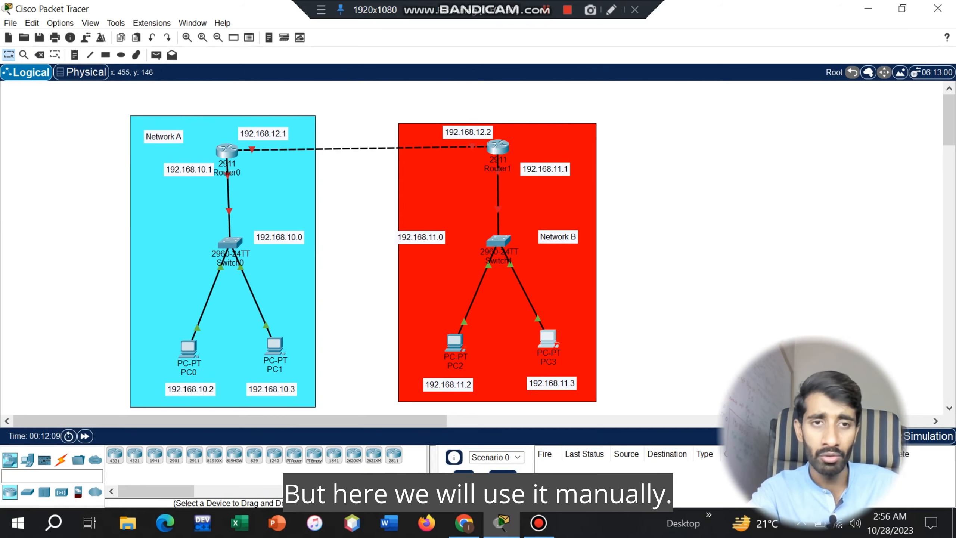
{"action": "left_click", "coordinate": [226, 150]}
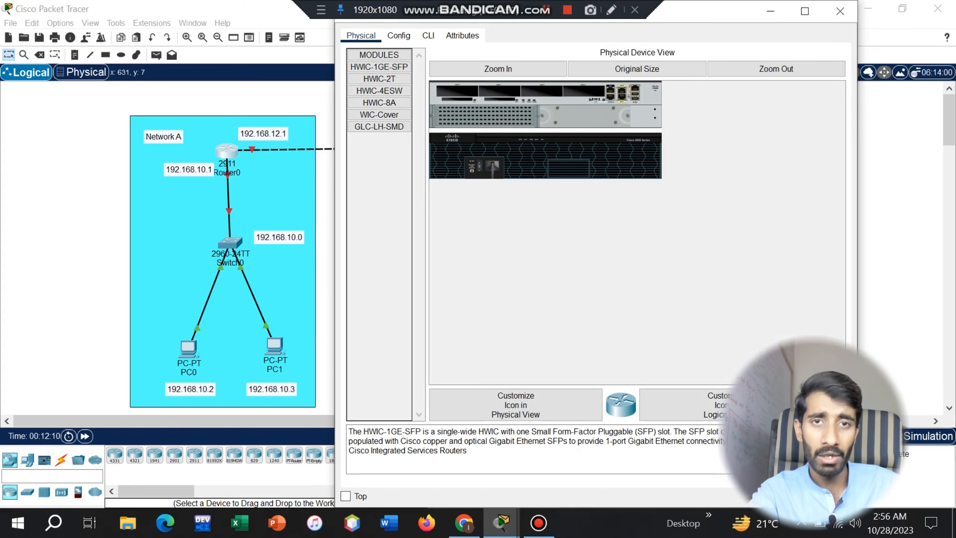
{"action": "left_click", "coordinate": [398, 35]}
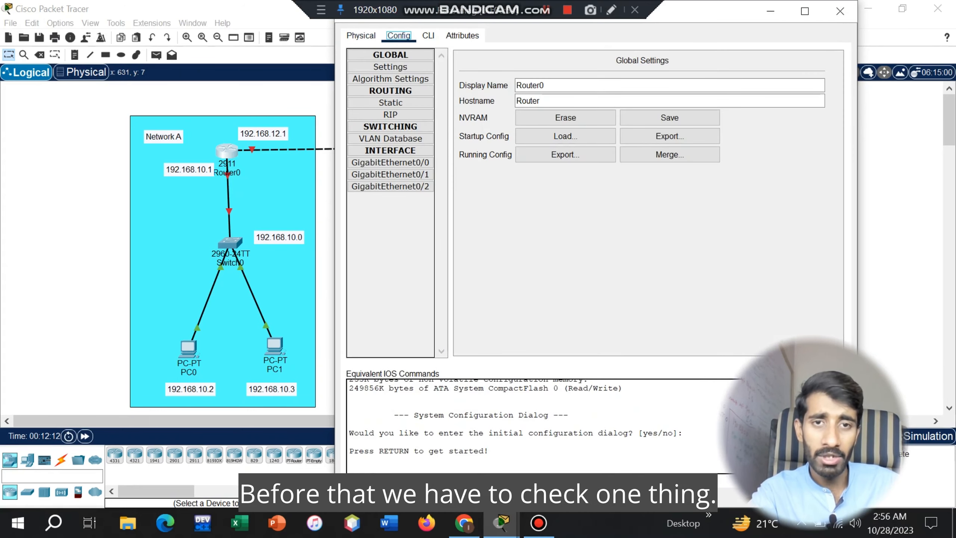
{"action": "left_click", "coordinate": [840, 11]}
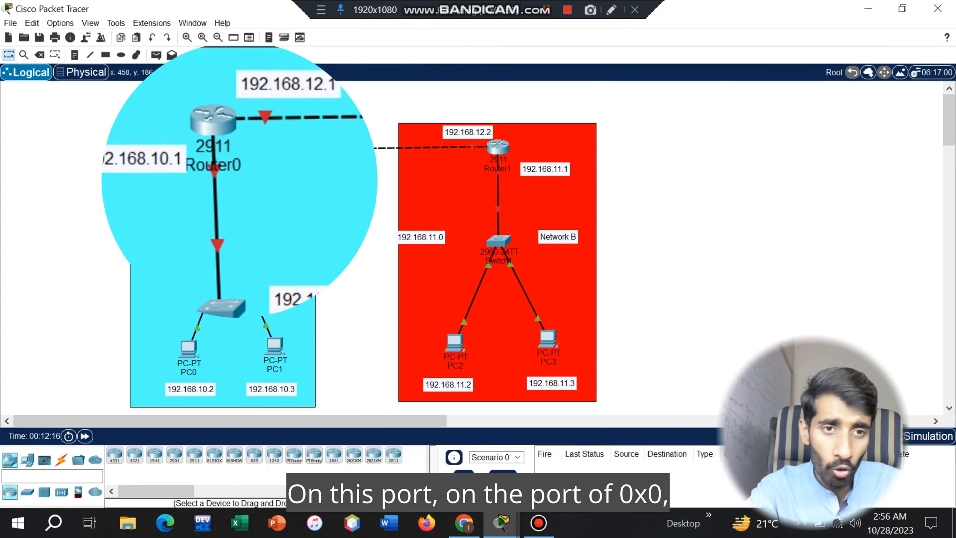
{"action": "mouse_move", "coordinate": [216, 173]}
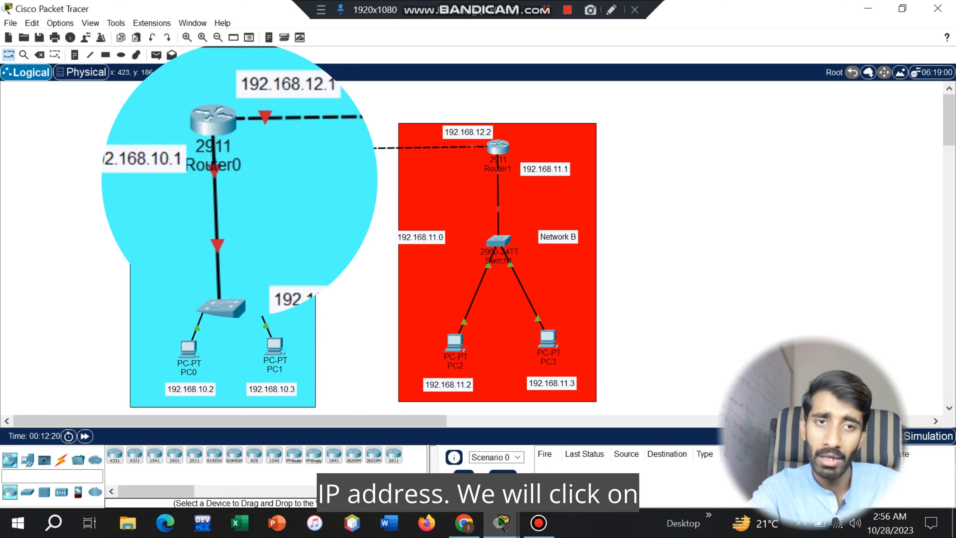
- Turn on Router0's GigabitEthernet0/0 port and give it the IPv4 address 192.168.10.1 with subnet mask 255.255.255.0
{"action": "left_click", "coordinate": [227, 151]}
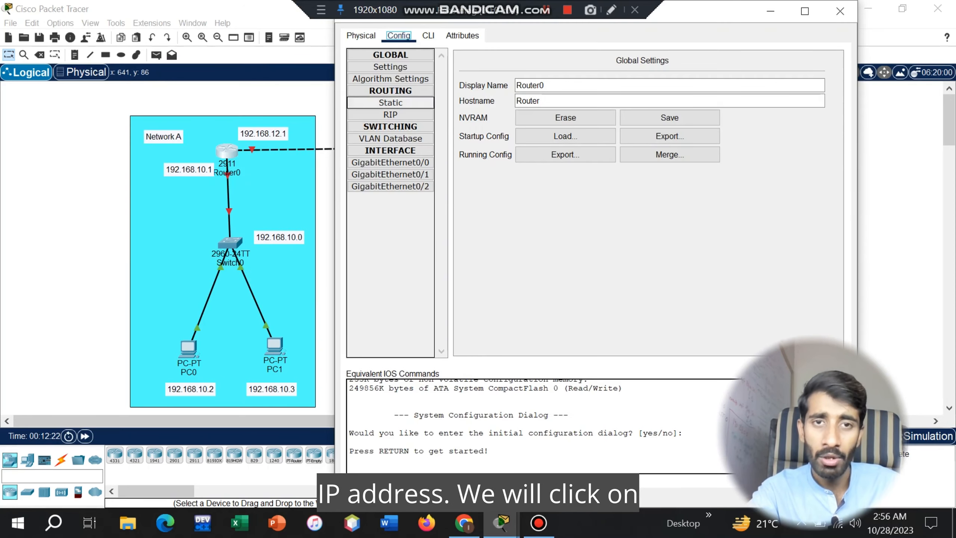
{"action": "left_click", "coordinate": [390, 163]}
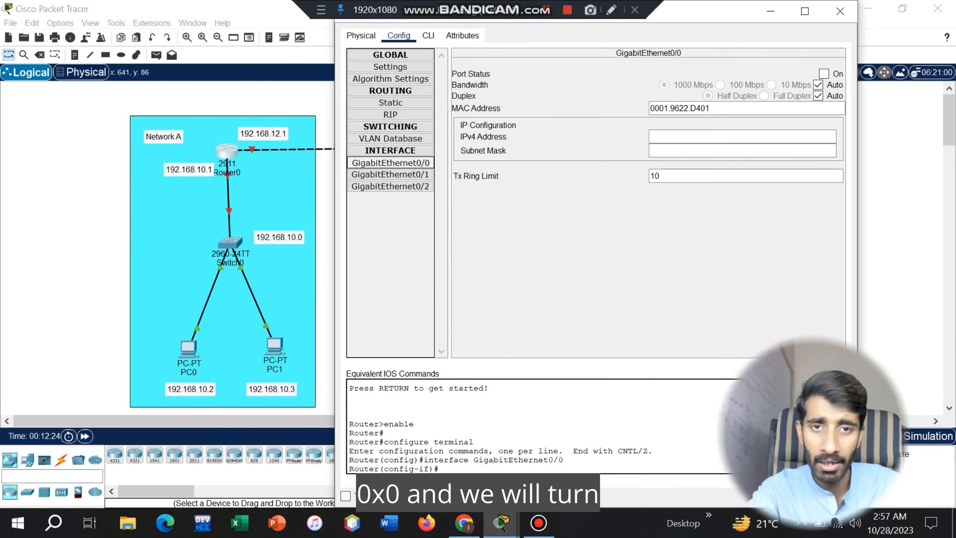
{"action": "left_click", "coordinate": [824, 74]}
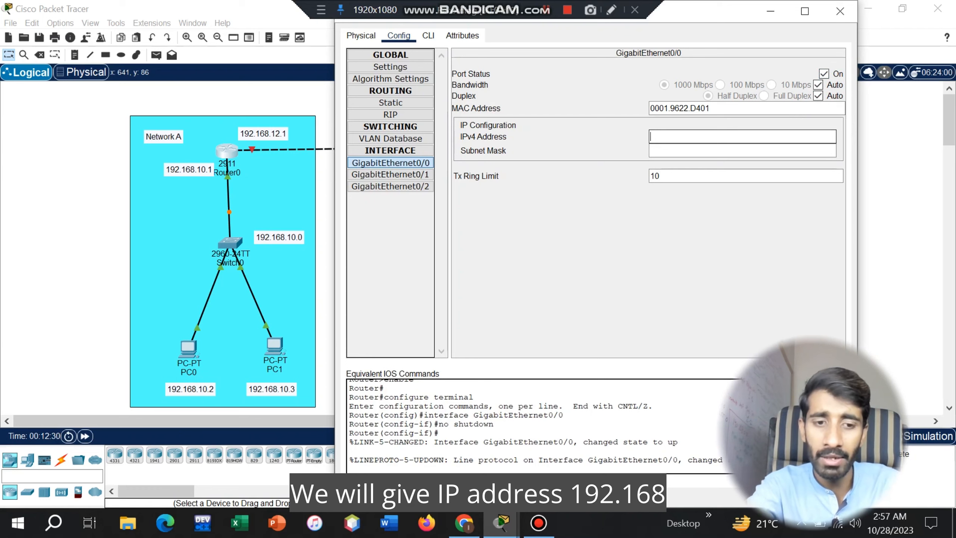
{"action": "type", "text": "192.1"}
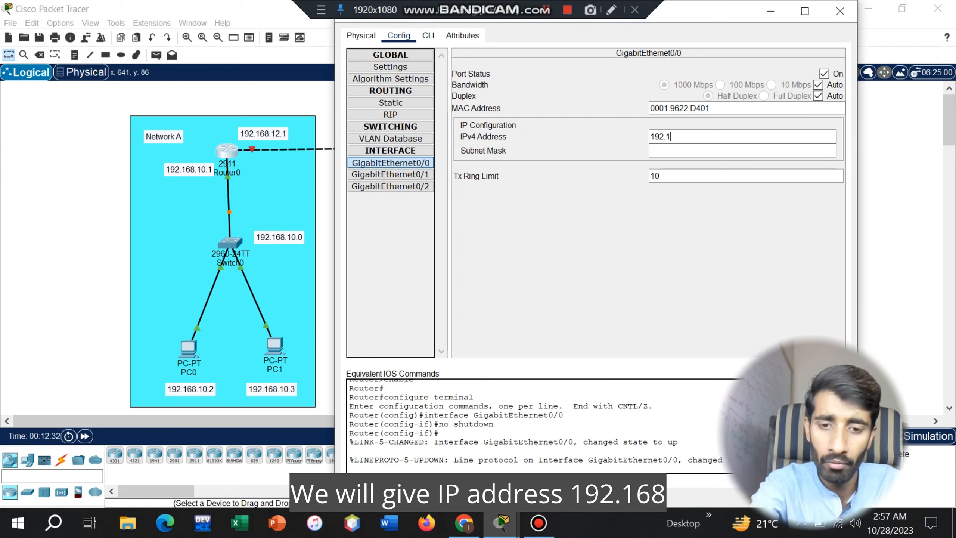
{"action": "type", "text": "68.10.1"}
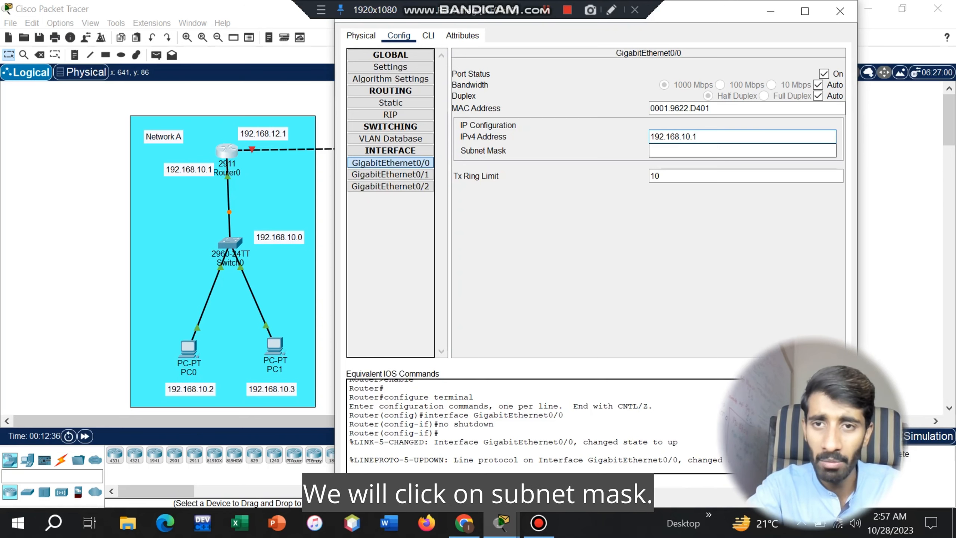
{"action": "left_click", "coordinate": [695, 151]}
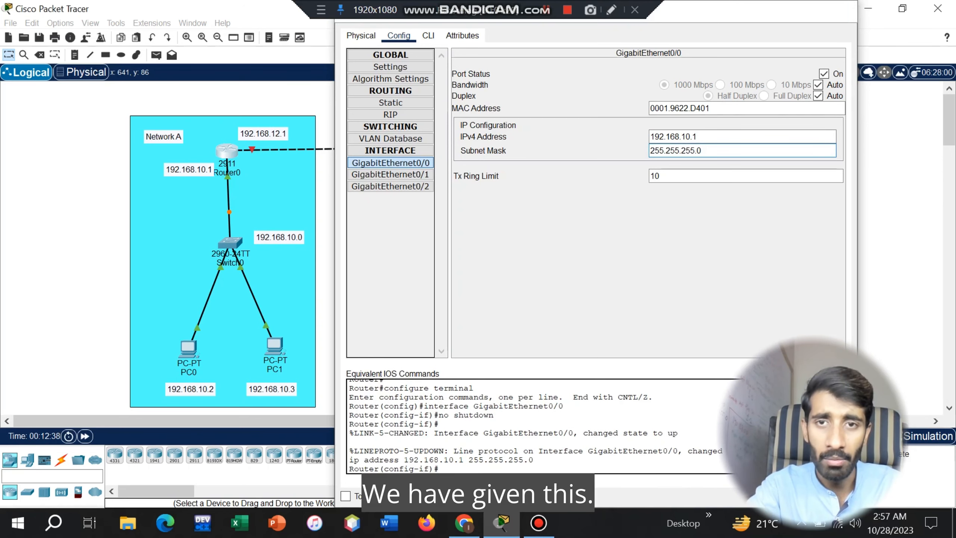
{"action": "left_click", "coordinate": [841, 10]}
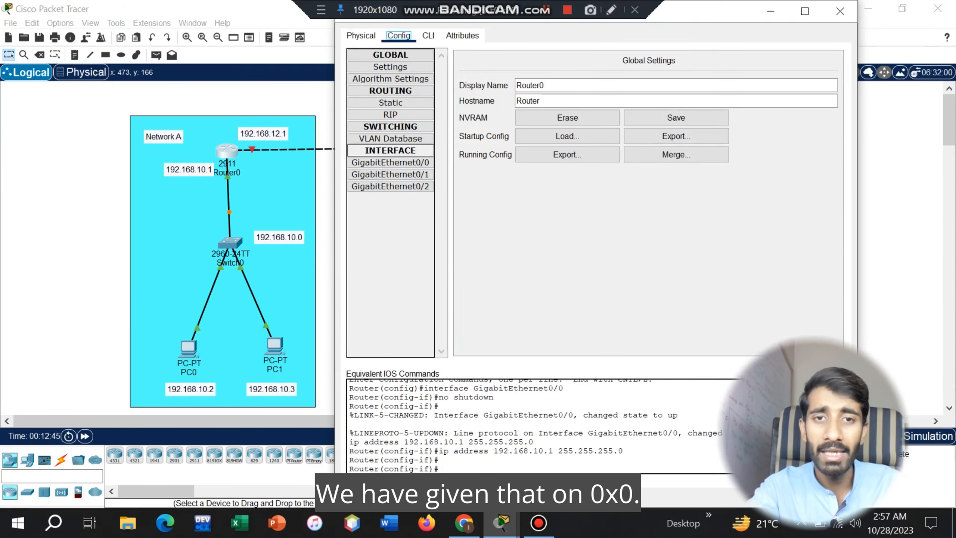
- Turn on Router0's GigabitEthernet0/1 port with IPv4 address 192.168.12.1 and subnet mask 255.255.255.0, and close the router's window
{"action": "left_click", "coordinate": [390, 174]}
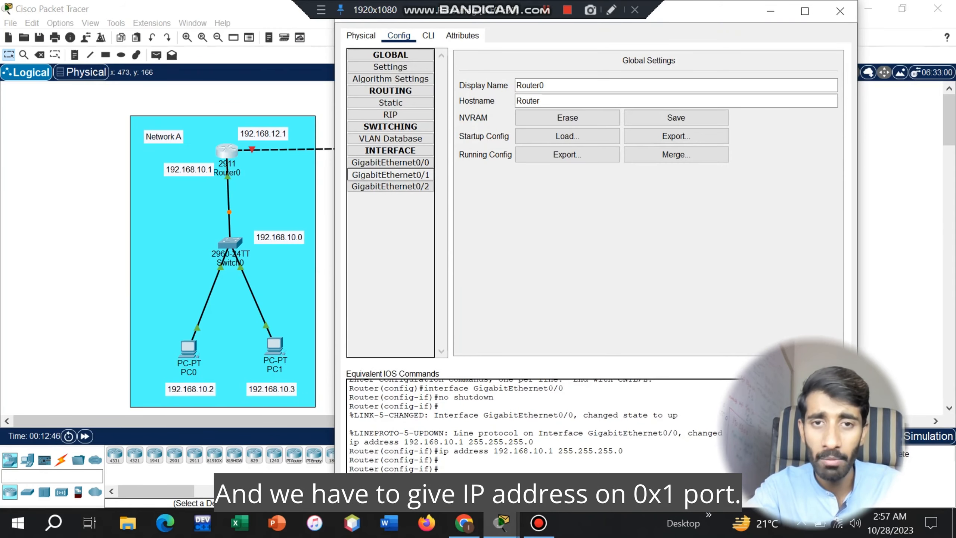
{"action": "left_click", "coordinate": [824, 74]}
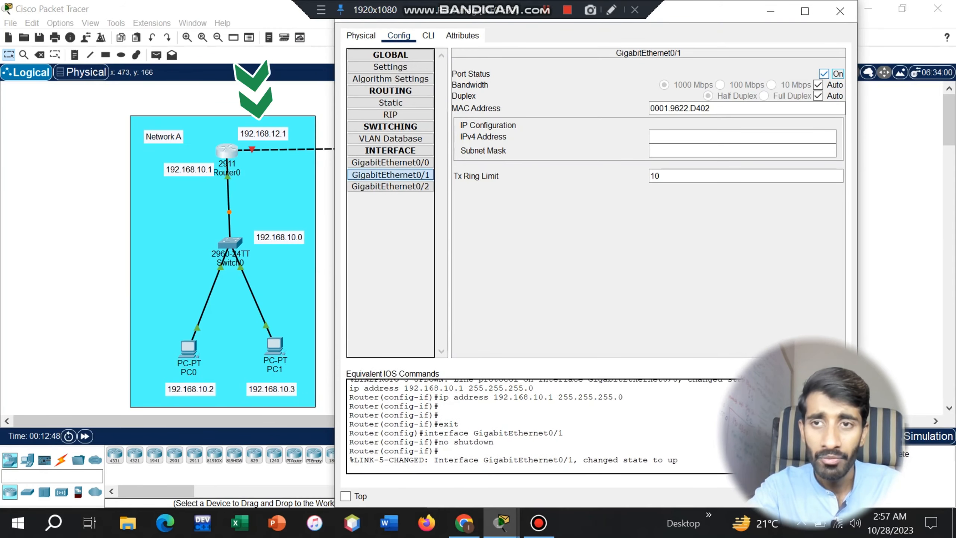
{"action": "left_click", "coordinate": [743, 137]}
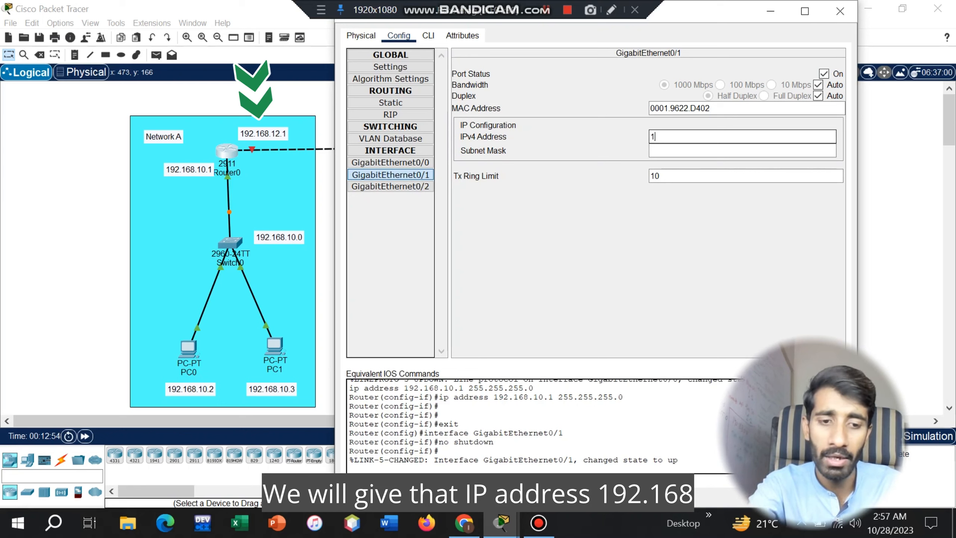
{"action": "type", "text": "192.168.12.1"}
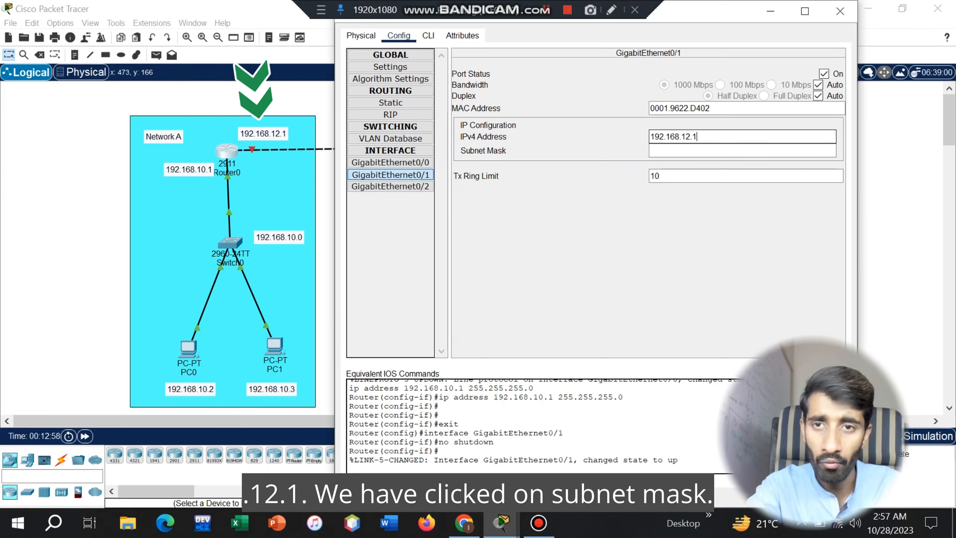
{"action": "left_click", "coordinate": [690, 150]}
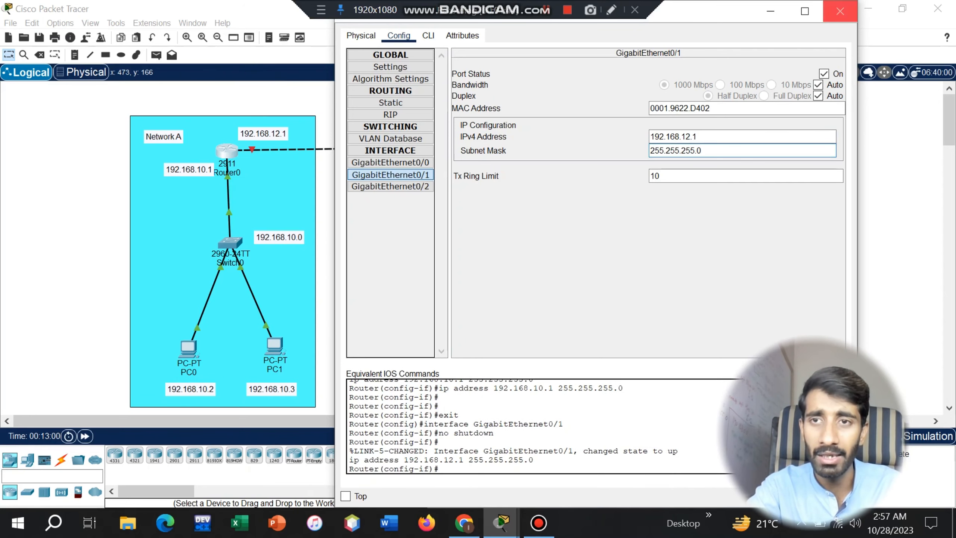
{"action": "left_click", "coordinate": [840, 11]}
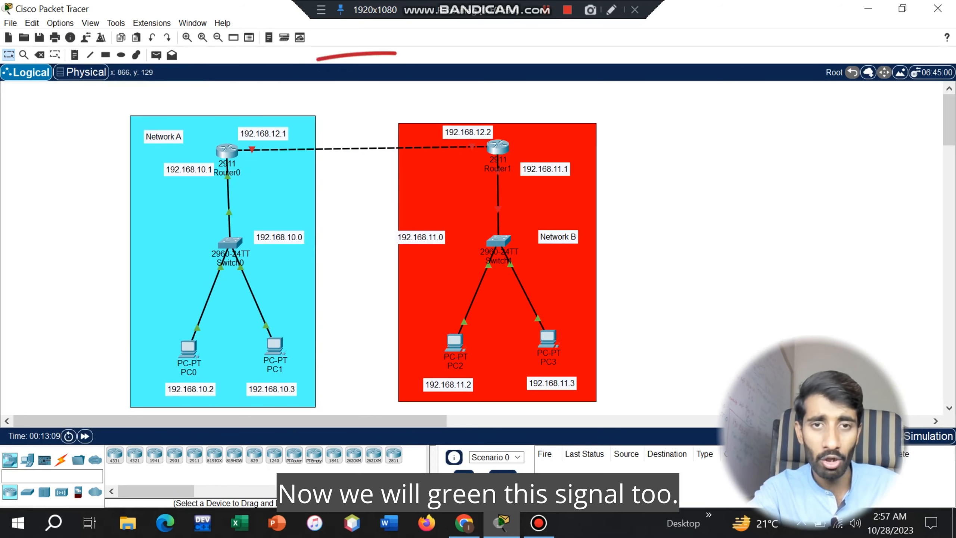
- Turn on Router1's GigabitEthernet0/0 port and give it the IPv4 address 192.168.11.1 with subnet mask 255.255.255.0
{"action": "left_click", "coordinate": [501, 144]}
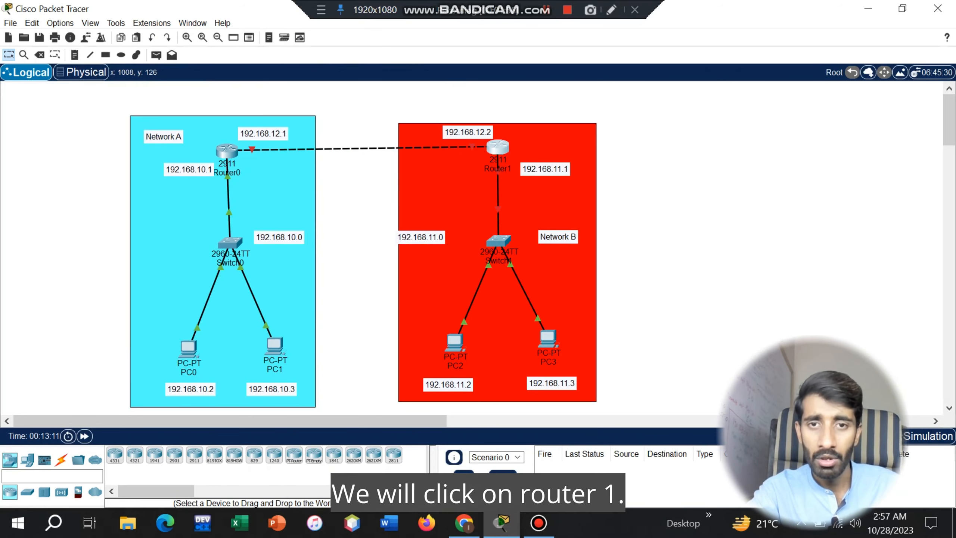
{"action": "left_click_drag", "start_coordinate": [716, 11], "coordinate": [680, 234]}
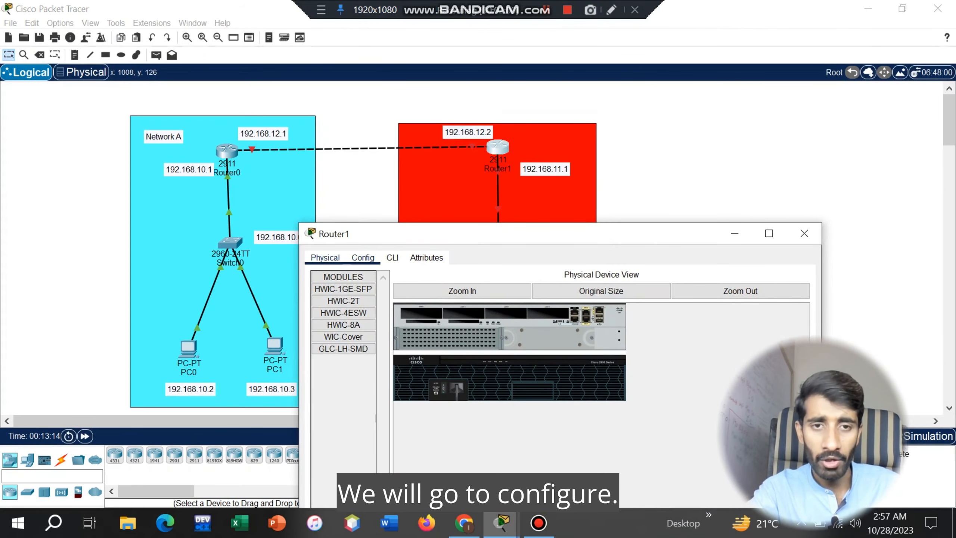
{"action": "left_click", "coordinate": [363, 258]}
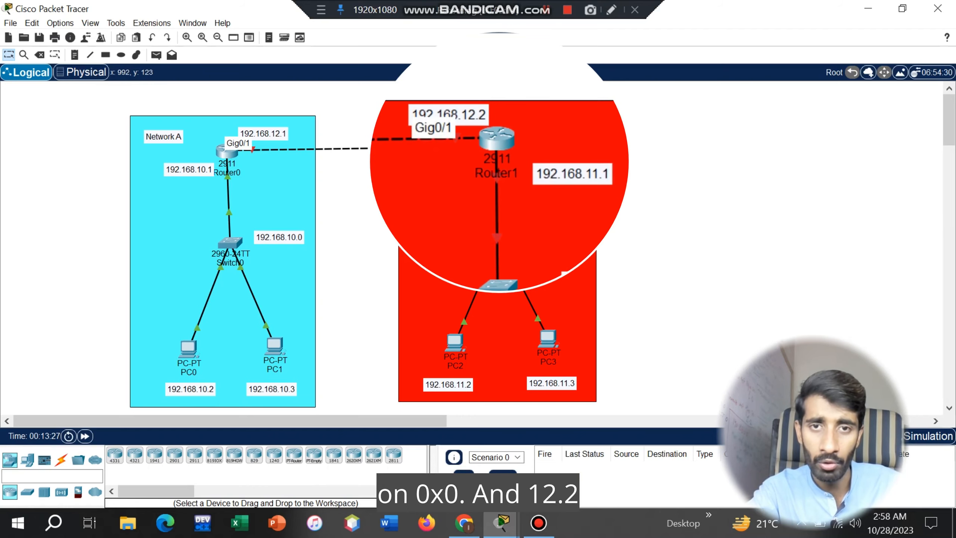
{"action": "left_click", "coordinate": [496, 144]}
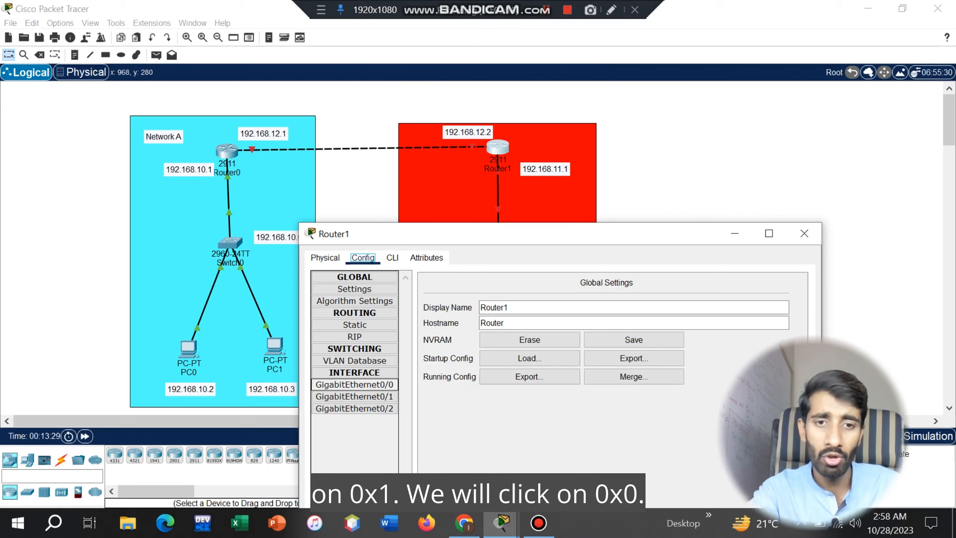
{"action": "left_click", "coordinate": [354, 385]}
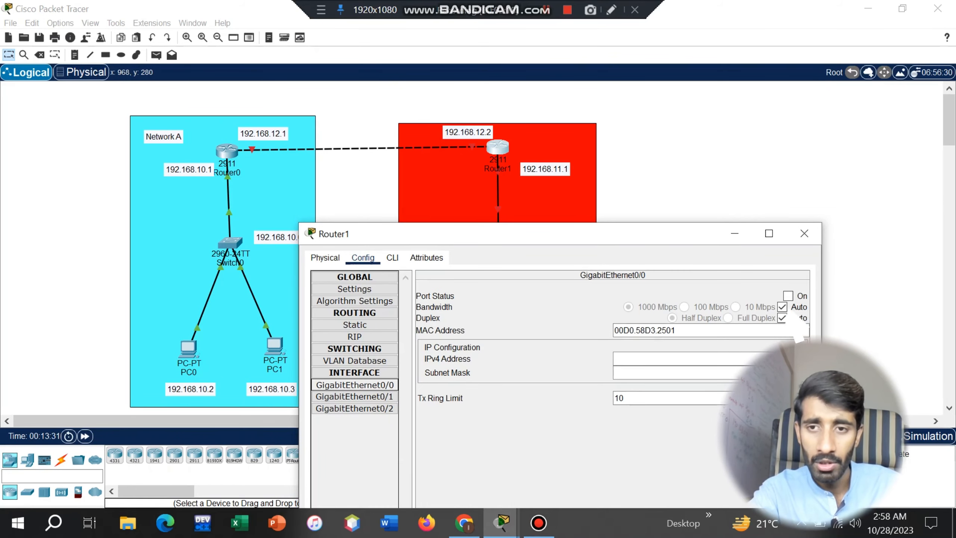
{"action": "left_click", "coordinate": [787, 297]}
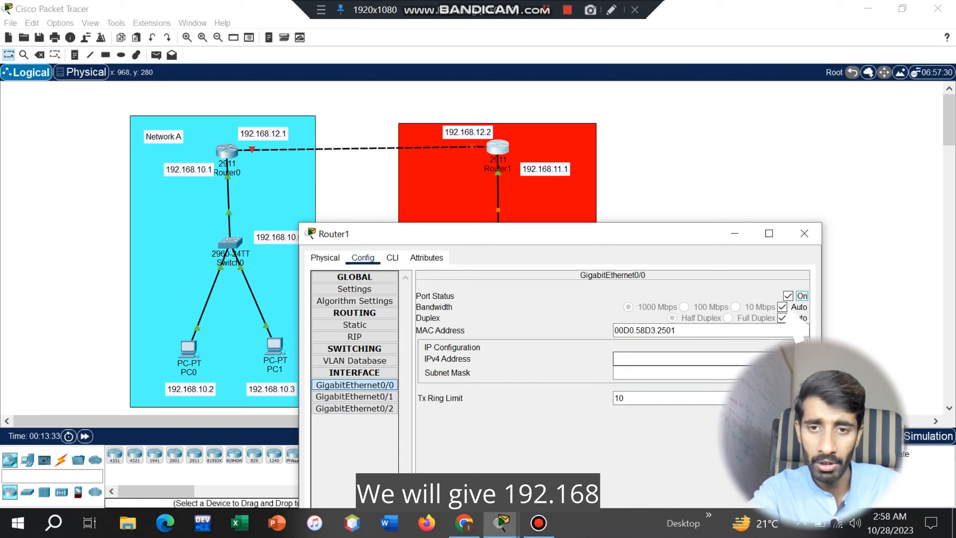
{"action": "left_click", "coordinate": [749, 358]}
{"action": "type", "text": "192.168.11.1"}
{"action": "left_click", "coordinate": [659, 373]}
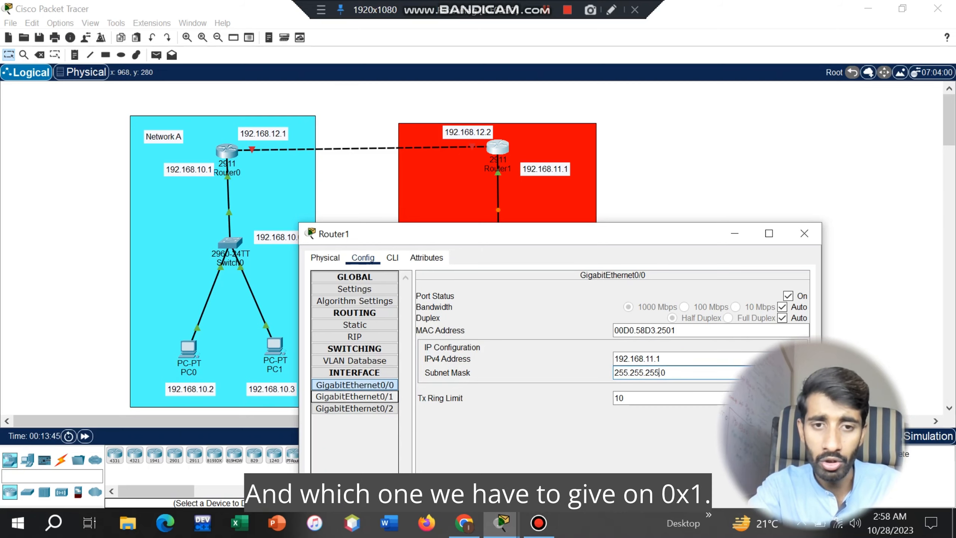
- Turn on Router1's GigabitEthernet0/1 port and set its IPv4 address to 192.168.12.2
{"action": "left_click", "coordinate": [354, 397]}
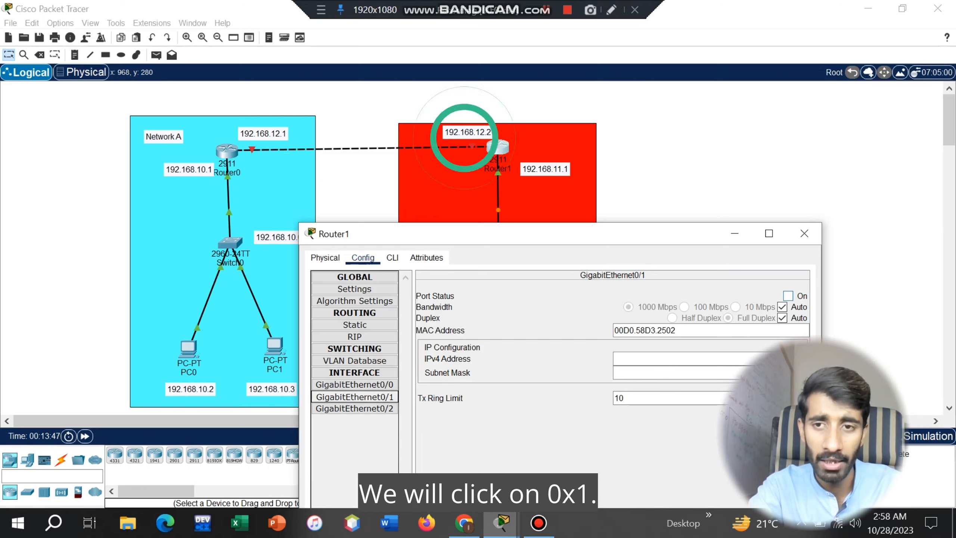
{"action": "left_click", "coordinate": [711, 358]}
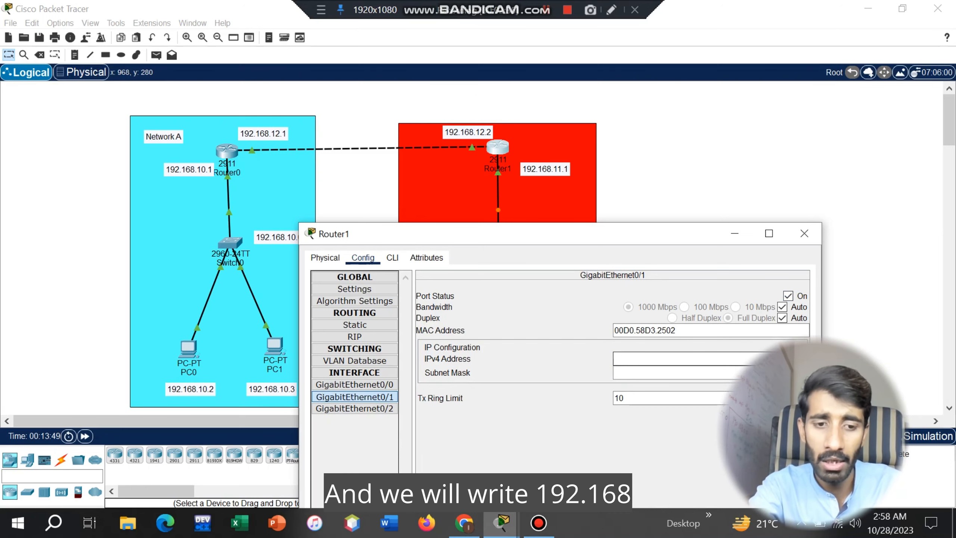
{"action": "type", "text": "192."}
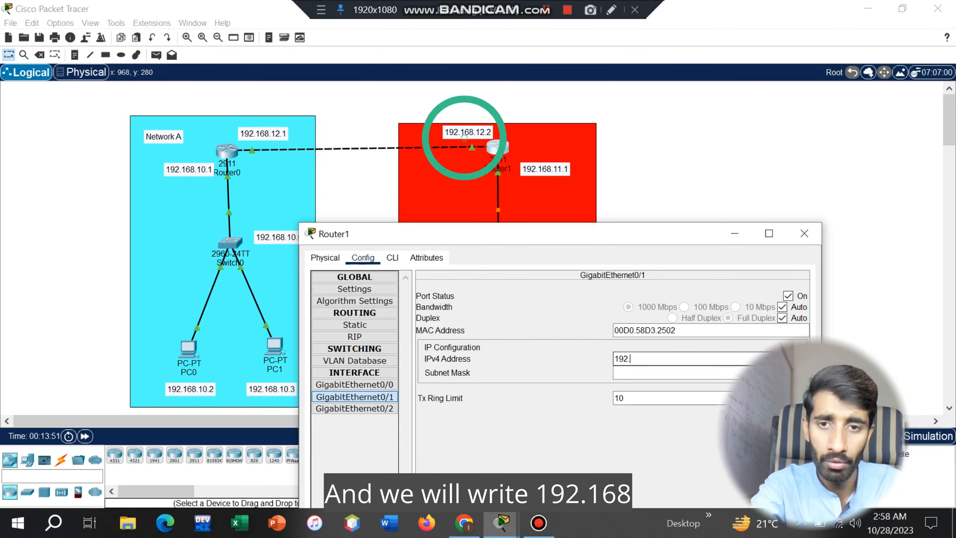
{"action": "type", "text": "168.12.2"}
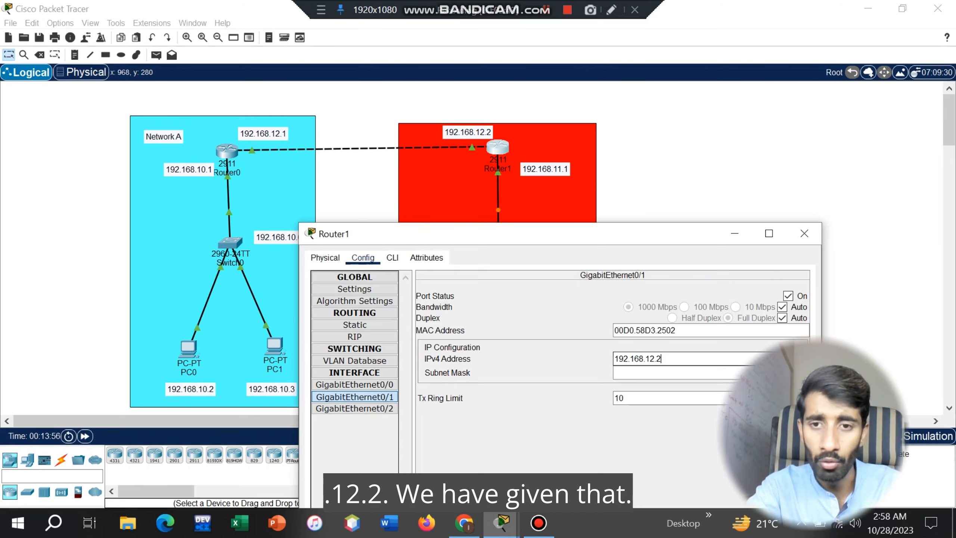
{"action": "key", "text": "Tab"}
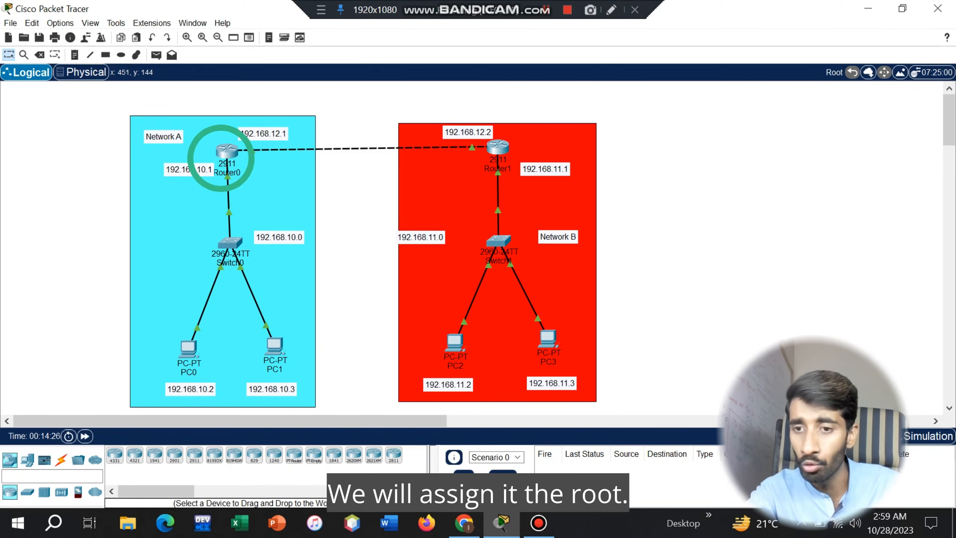
- Open Router0's static routing configuration and enter 192.168.11.0 as the destination network
{"action": "left_click", "coordinate": [226, 152]}
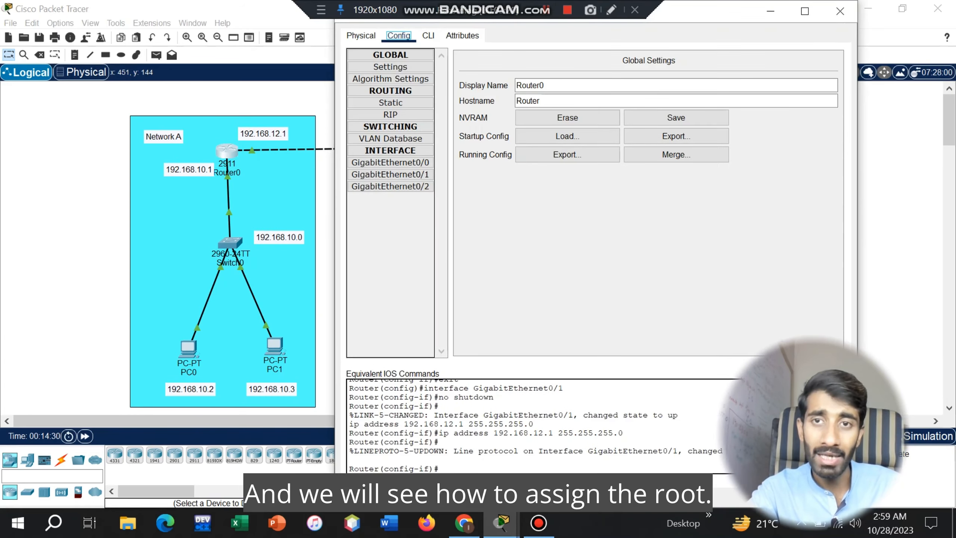
{"action": "left_click_drag", "start_coordinate": [678, 13], "coordinate": [530, 309]}
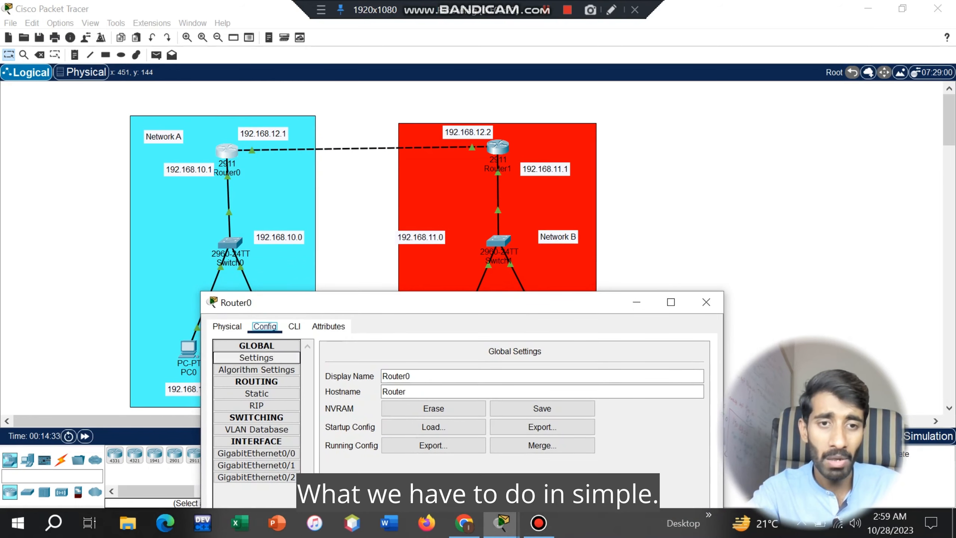
{"action": "left_click", "coordinate": [256, 394]}
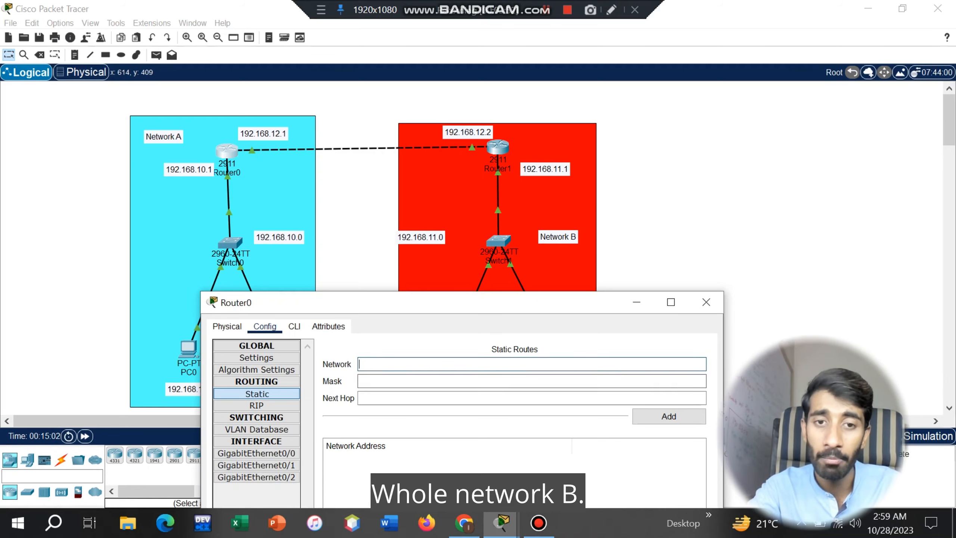
{"action": "type", "text": "192"}
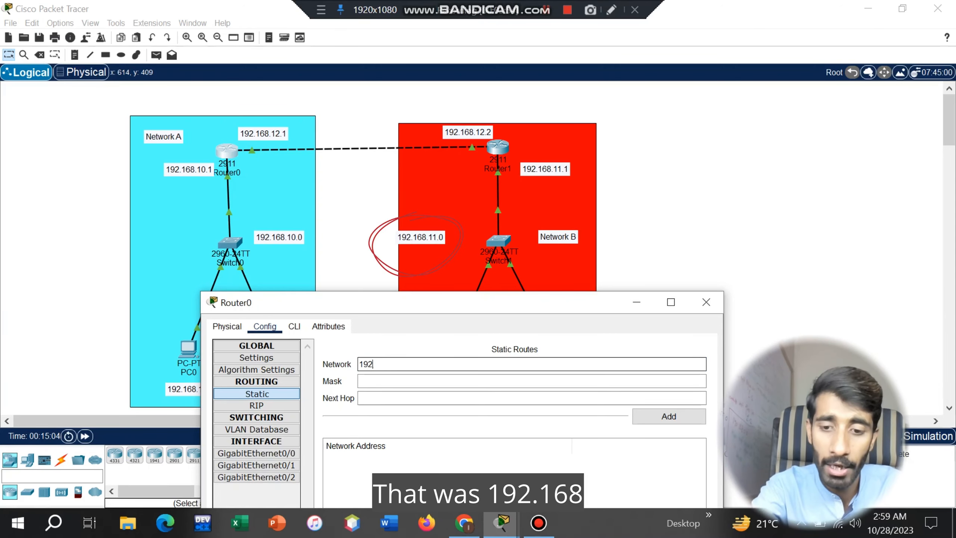
{"action": "type", "text": ".168.10.0"}
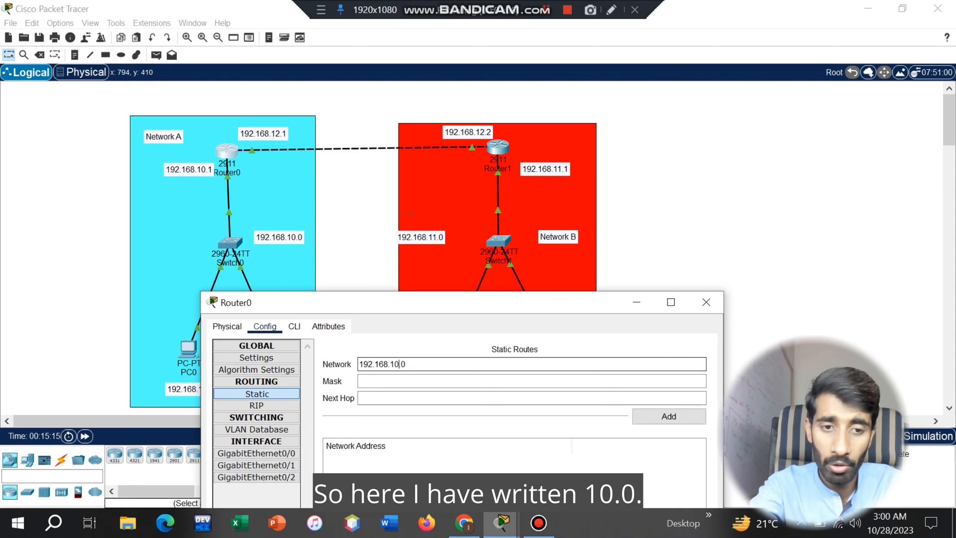
{"action": "key", "text": "BackSpace"}
{"action": "type", "text": "1"}
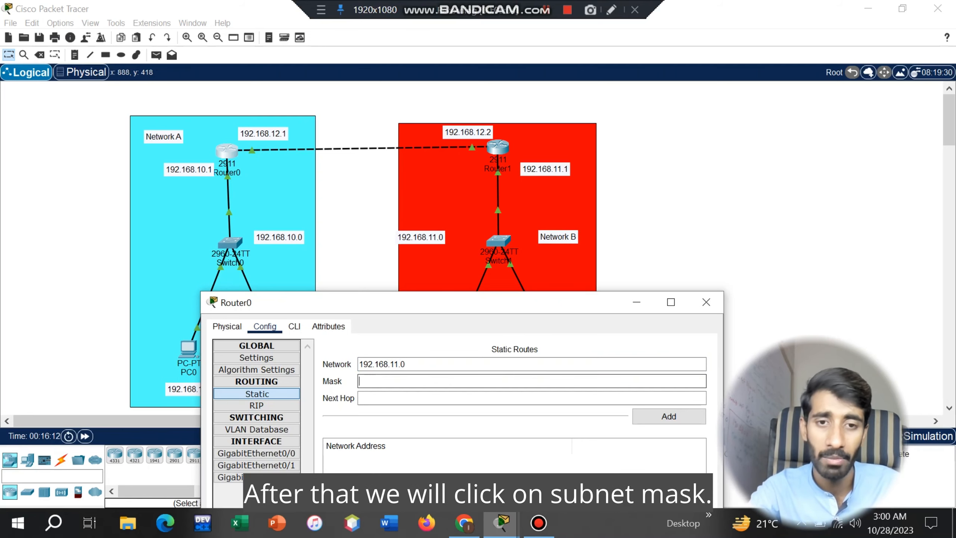
- Complete Router0's static route with mask 255.255.255.0 and next hop 192.168.12.2, add it, and close the router's window
{"action": "type", "text": "255.255.255.0"}
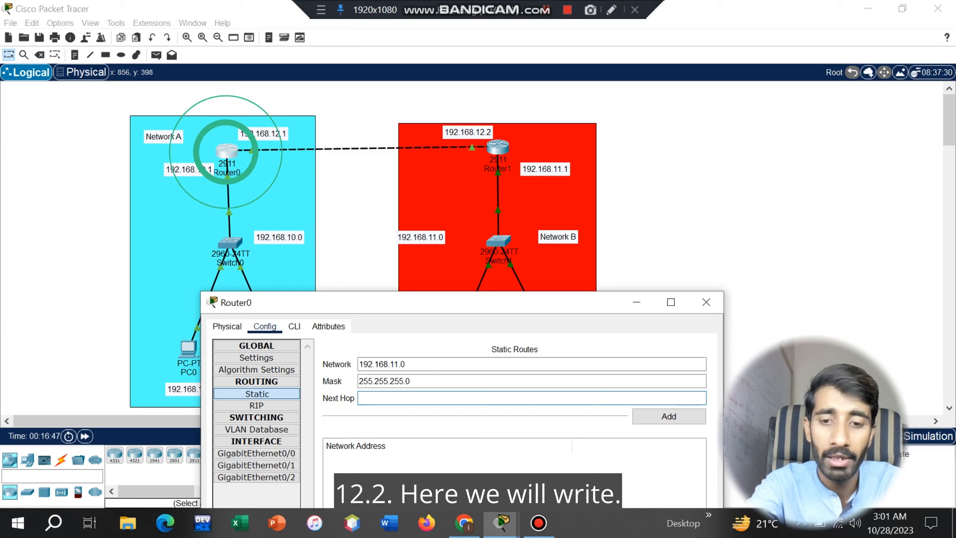
{"action": "type", "text": "192.168."}
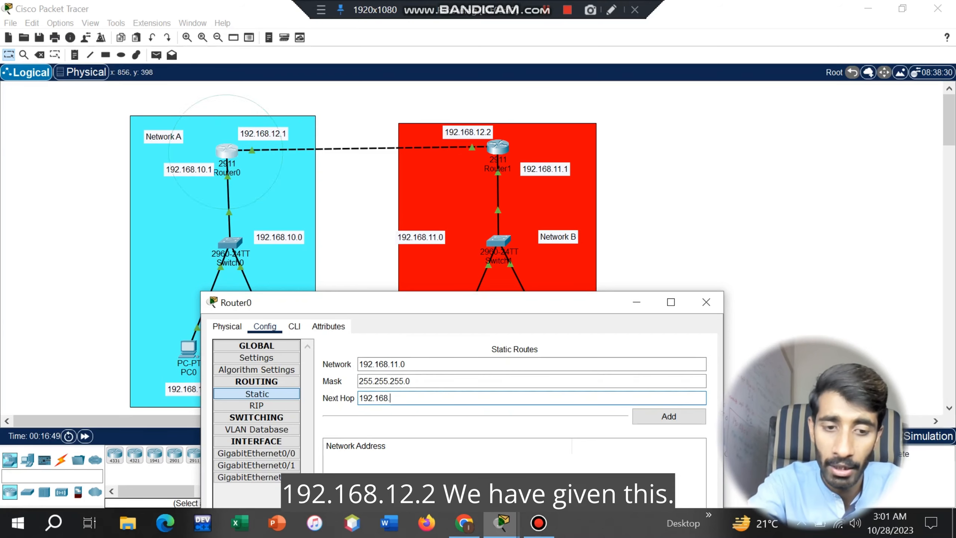
{"action": "type", "text": "12.2"}
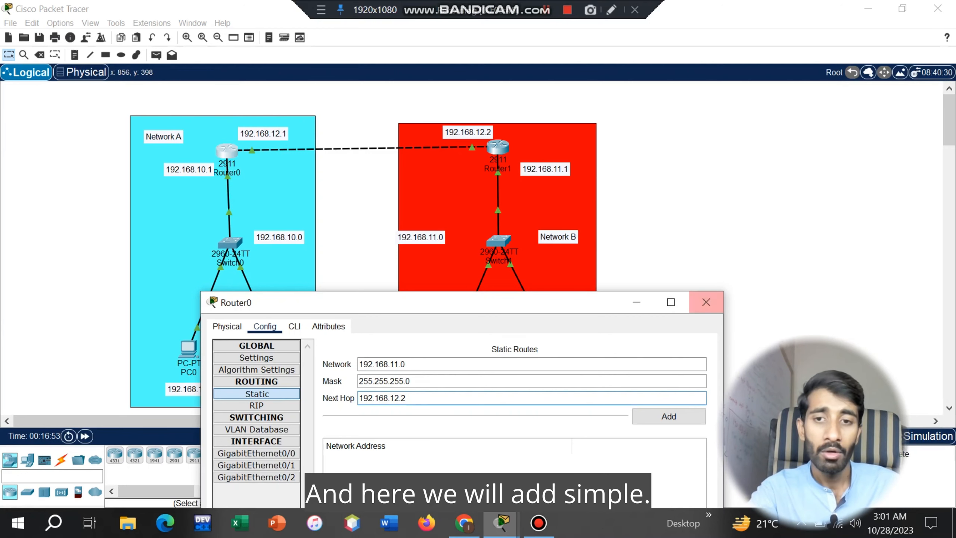
{"action": "left_click", "coordinate": [669, 416]}
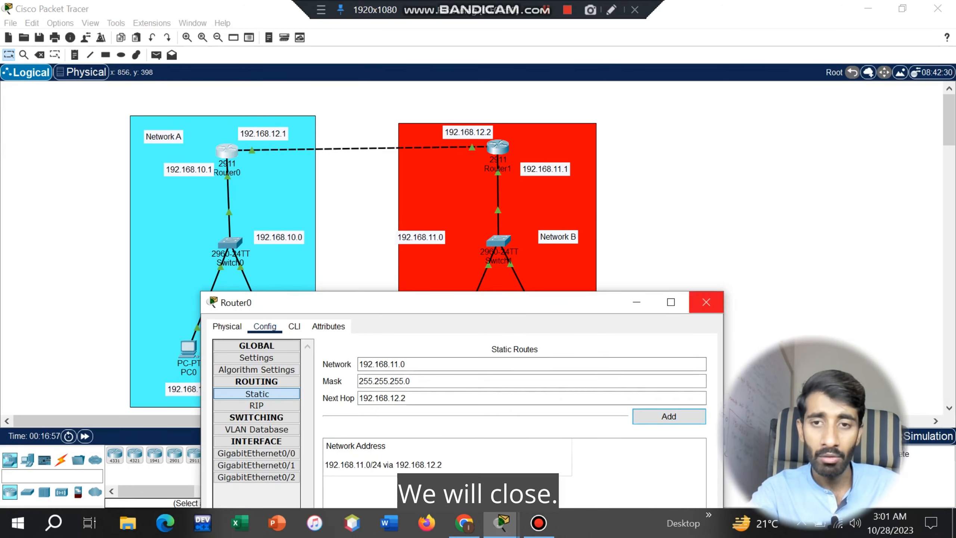
{"action": "left_click", "coordinate": [706, 302]}
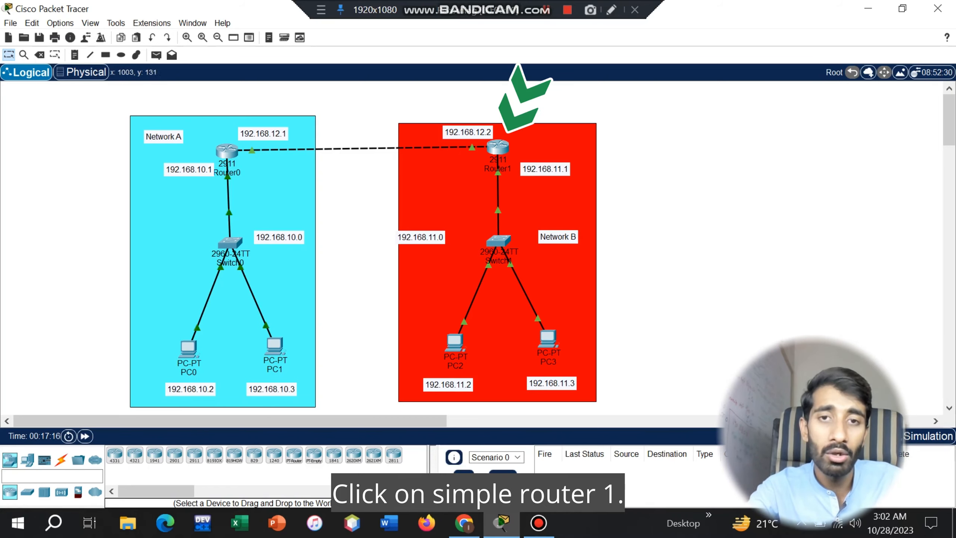
- Open Router1's static routing configuration and enter destination network 192.168.10.0 with mask 255.255.255.0
{"action": "left_click", "coordinate": [498, 146]}
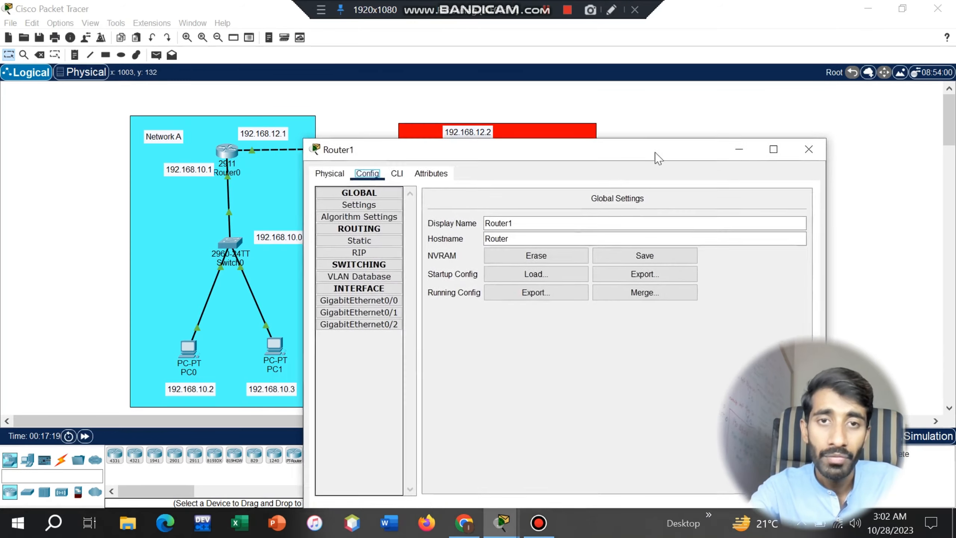
{"action": "left_click_drag", "start_coordinate": [657, 158], "coordinate": [828, 190]}
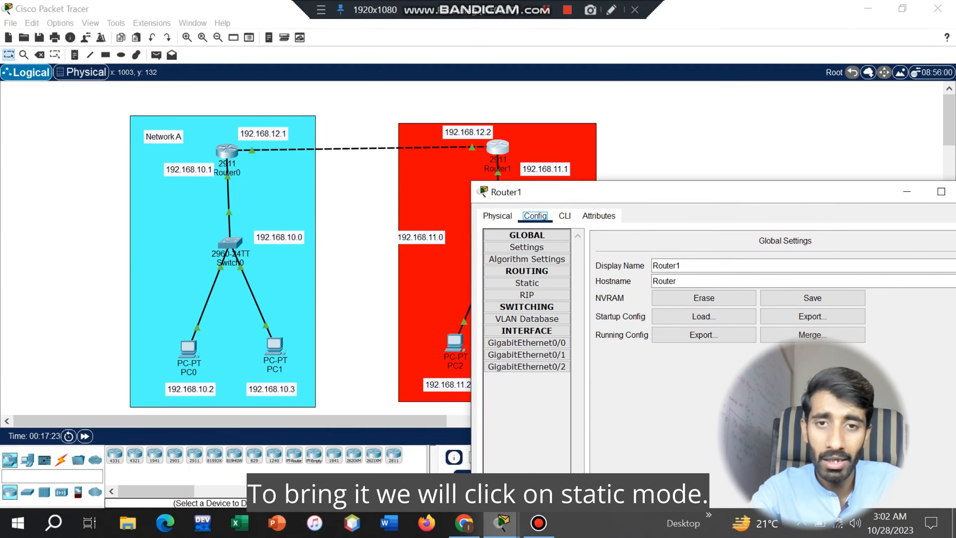
{"action": "left_click", "coordinate": [527, 282]}
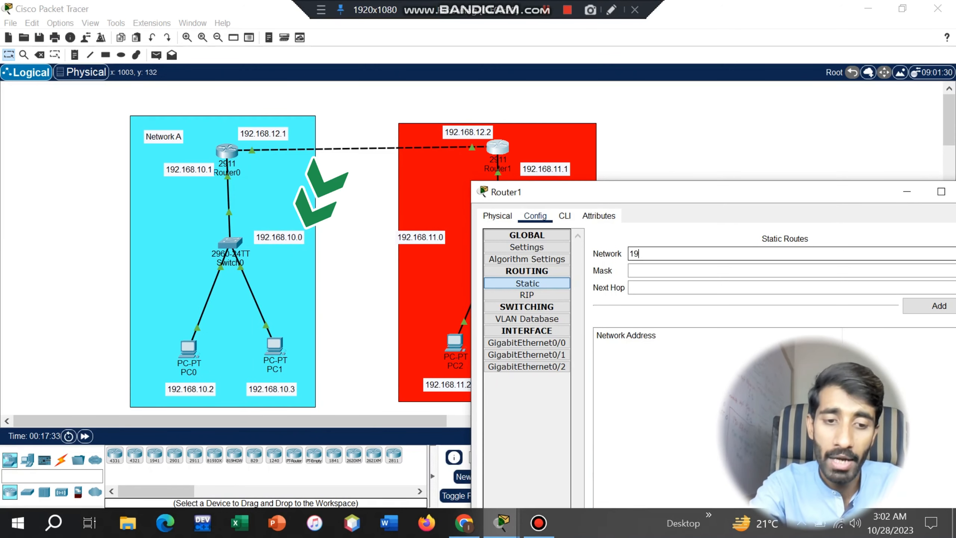
{"action": "type", "text": "92.168.1"}
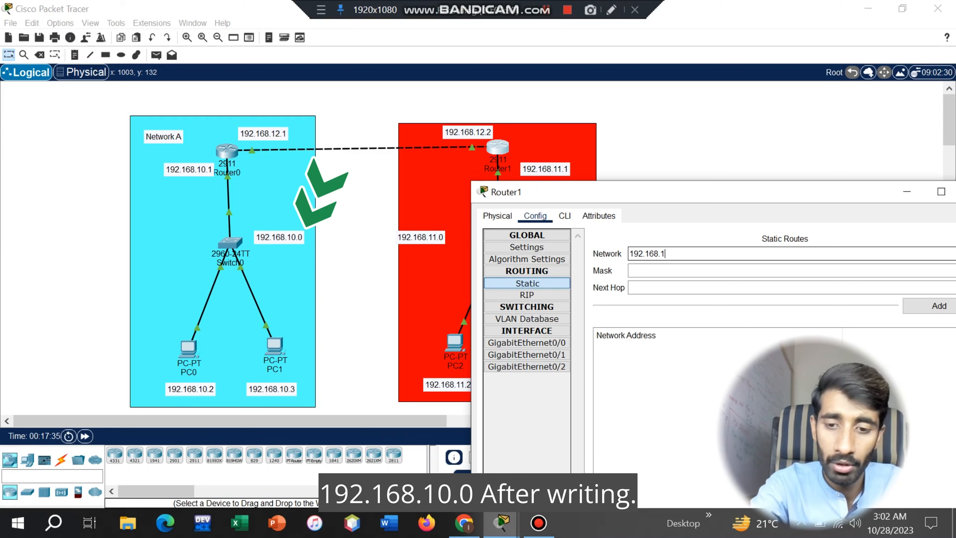
{"action": "type", "text": "0.0"}
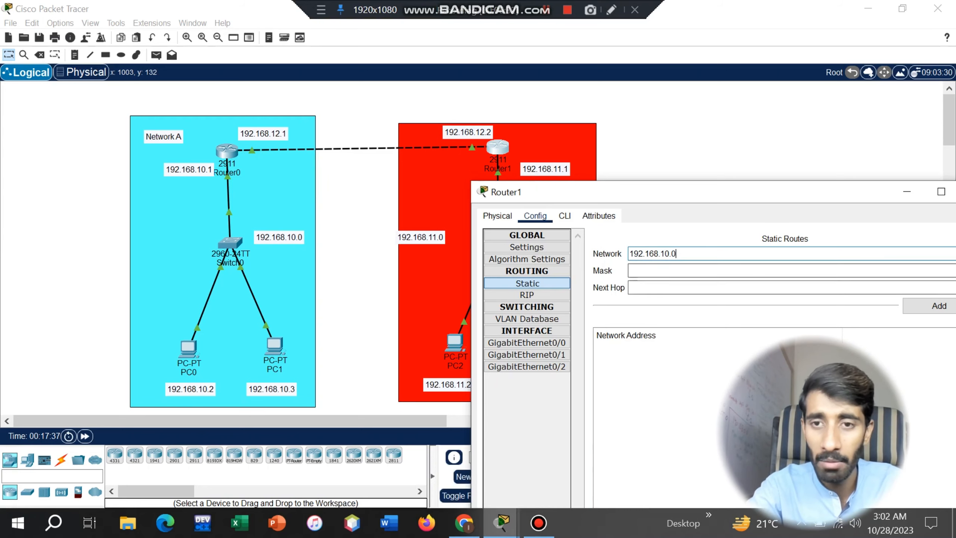
{"action": "left_click", "coordinate": [633, 270]}
{"action": "type", "text": "25"}
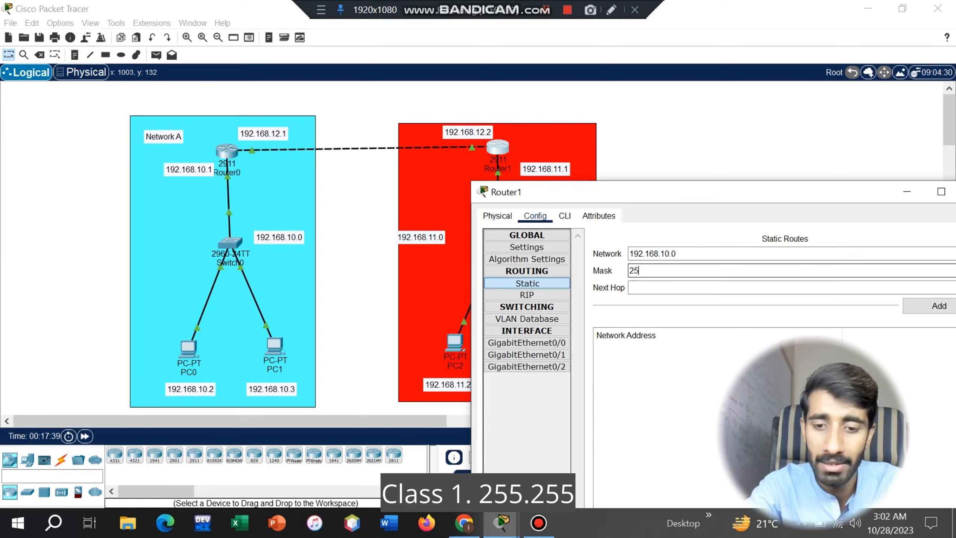
{"action": "type", "text": "5"}
{"action": "type", "text": ".255.255.0"}
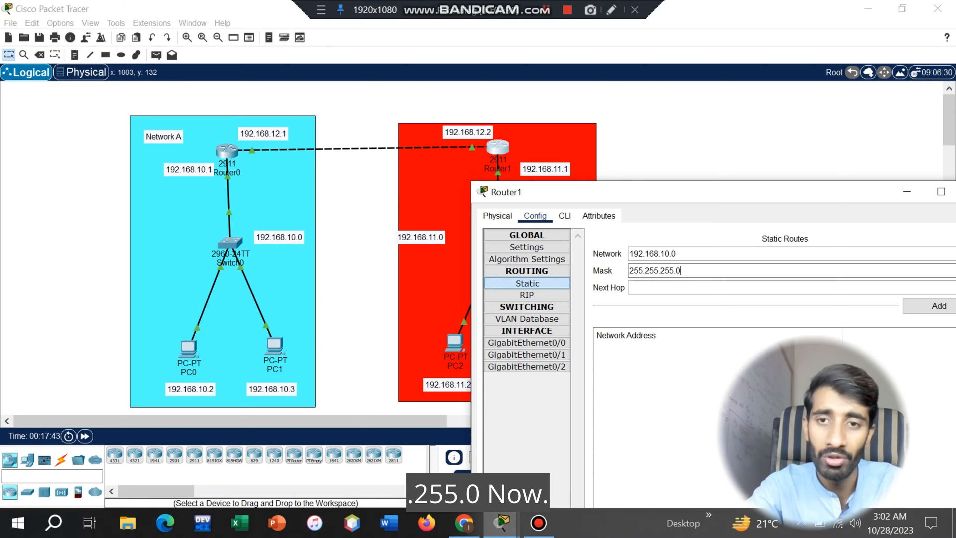
{"action": "key", "text": "Tab"}
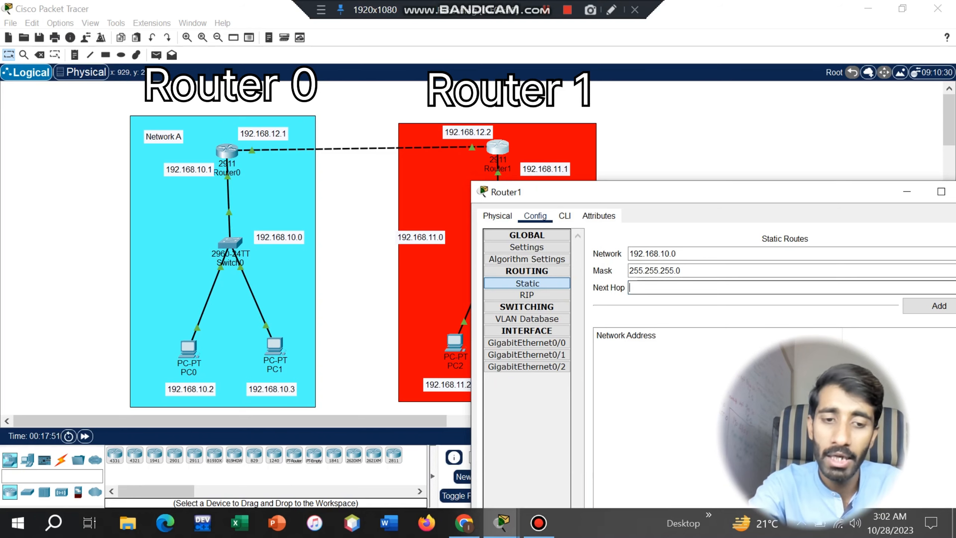
- Set the next hop of Router1's static route to 192.168.12.1, add the route, and close the router's window
{"action": "type", "text": "192"}
{"action": "type", "text": ".1"}
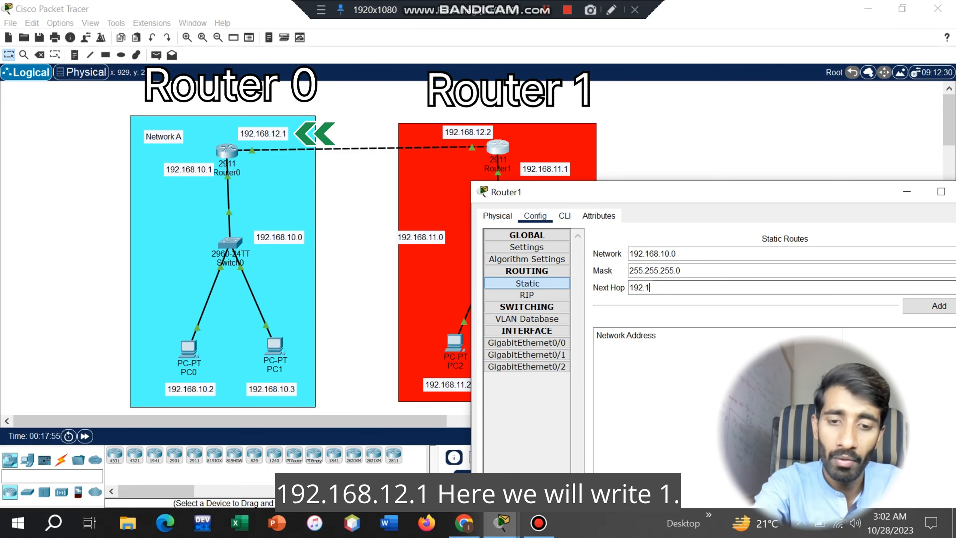
{"action": "type", "text": "68.12."}
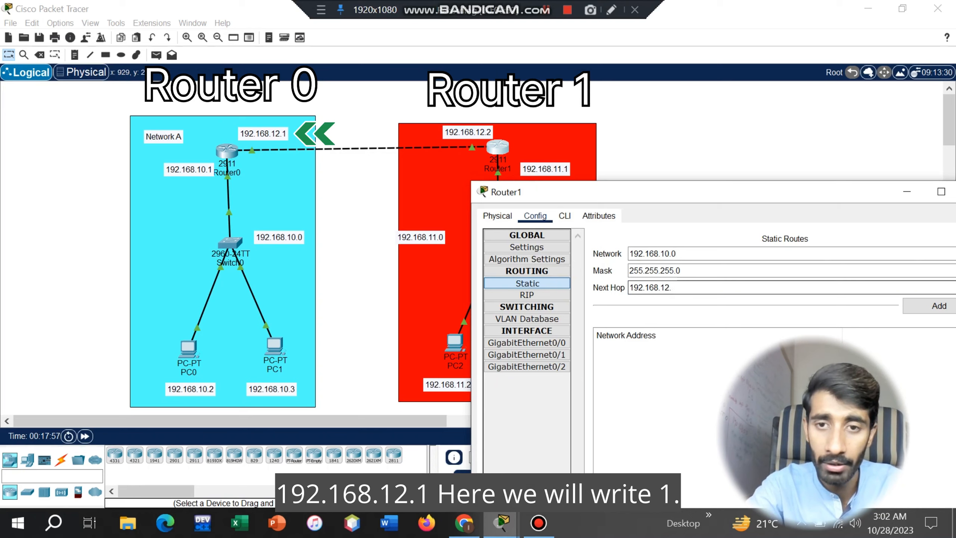
{"action": "type", "text": "1"}
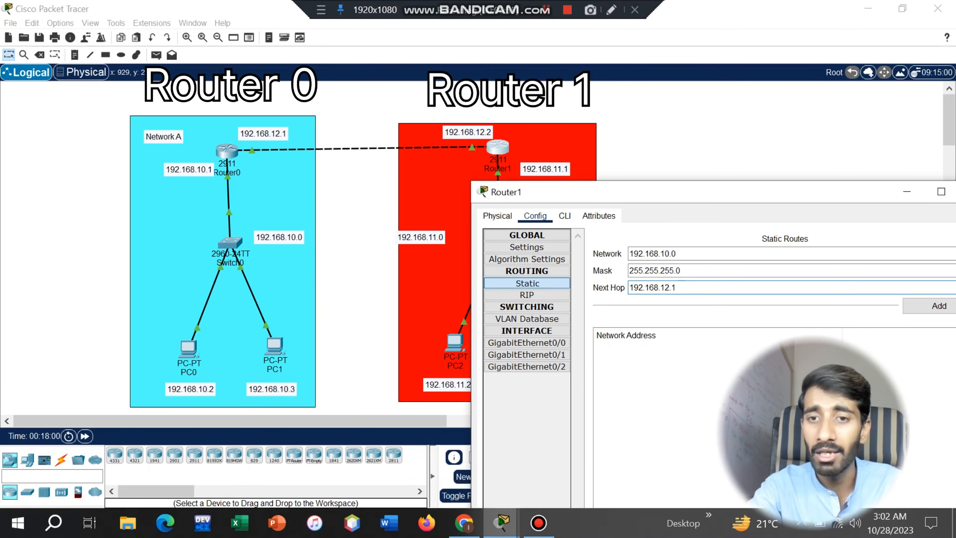
{"action": "left_click", "coordinate": [939, 305]}
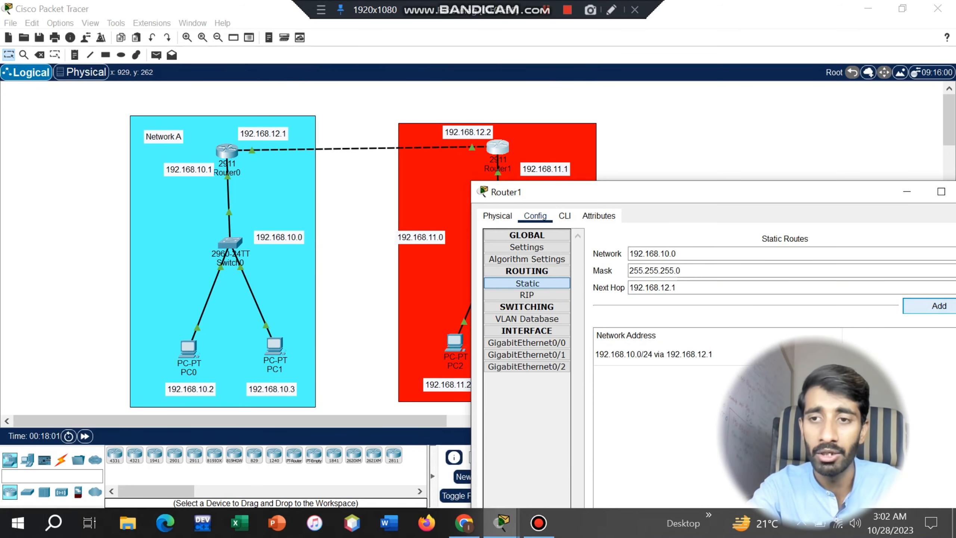
{"action": "left_click_drag", "start_coordinate": [796, 192], "coordinate": [707, 185]}
{"action": "left_click", "coordinate": [888, 185]}
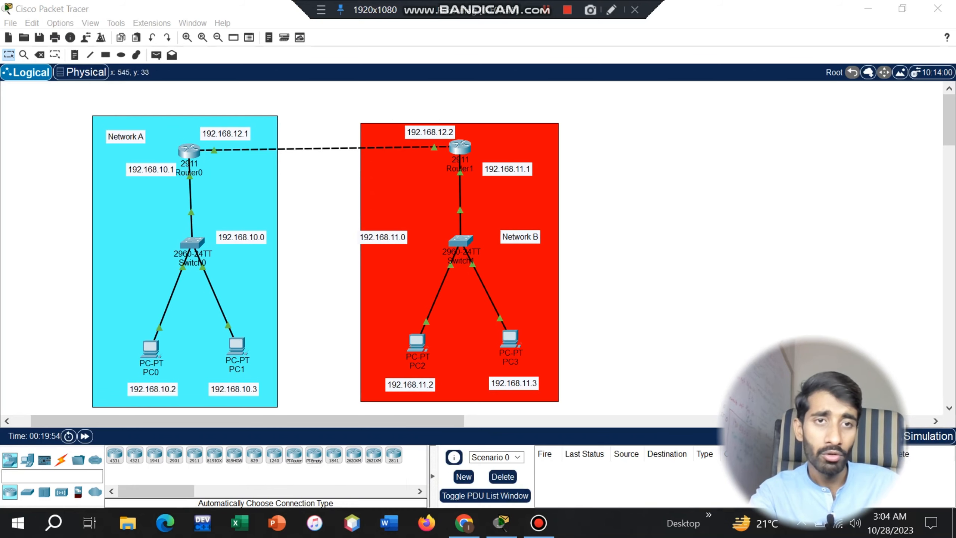
- Test connectivity between the networks by sending a simple PDU from PC0 to PC2, and delete the test scenario
{"action": "left_click", "coordinate": [156, 55]}
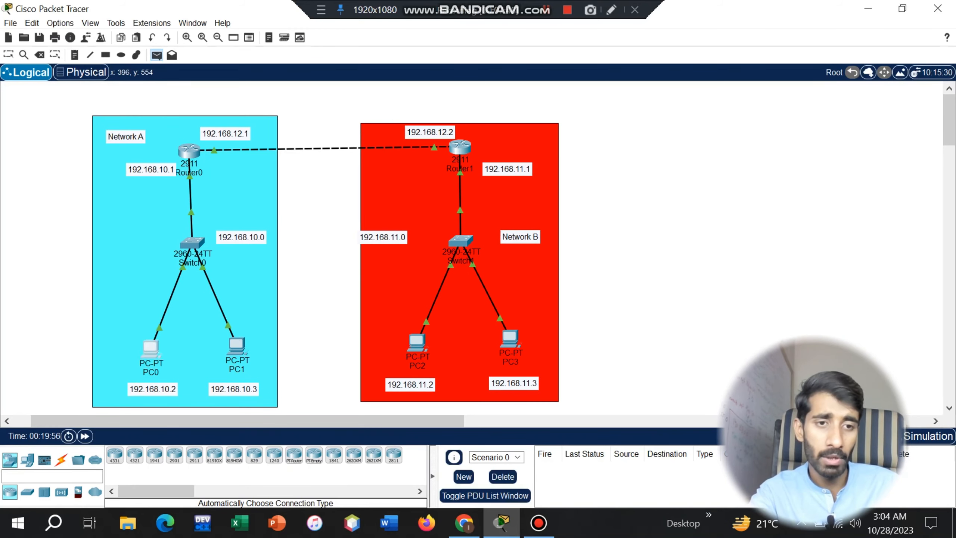
{"action": "left_click", "coordinate": [153, 349]}
{"action": "left_click", "coordinate": [417, 343]}
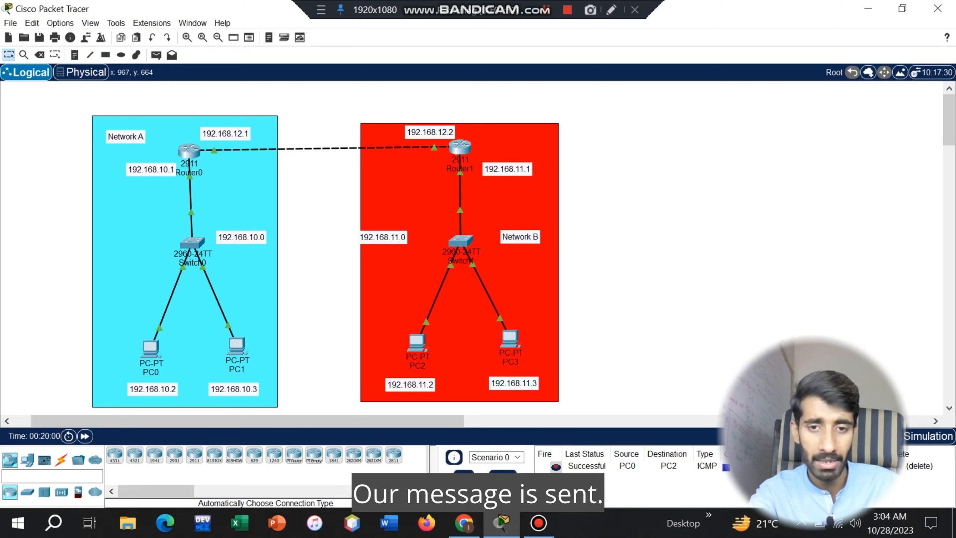
{"action": "left_click", "coordinate": [503, 475]}
- Test connectivity in the other direction by sending a simple PDU from PC3 to PC1
{"action": "left_click", "coordinate": [156, 55]}
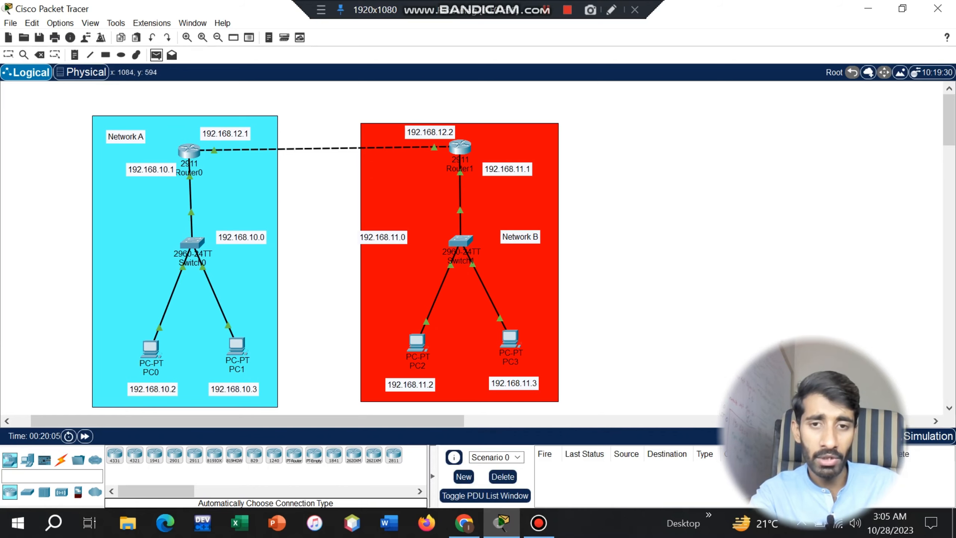
{"action": "left_click", "coordinate": [512, 339]}
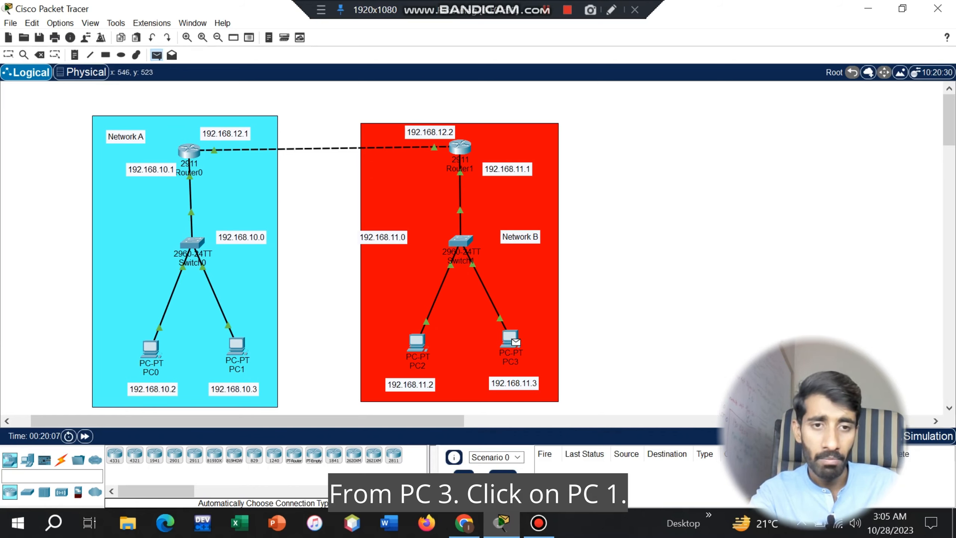
{"action": "left_click", "coordinate": [236, 344]}
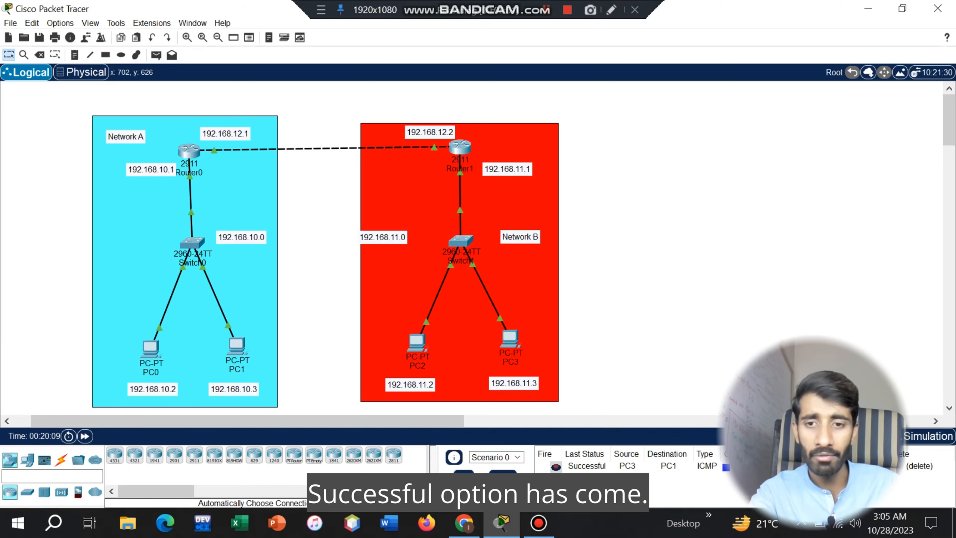